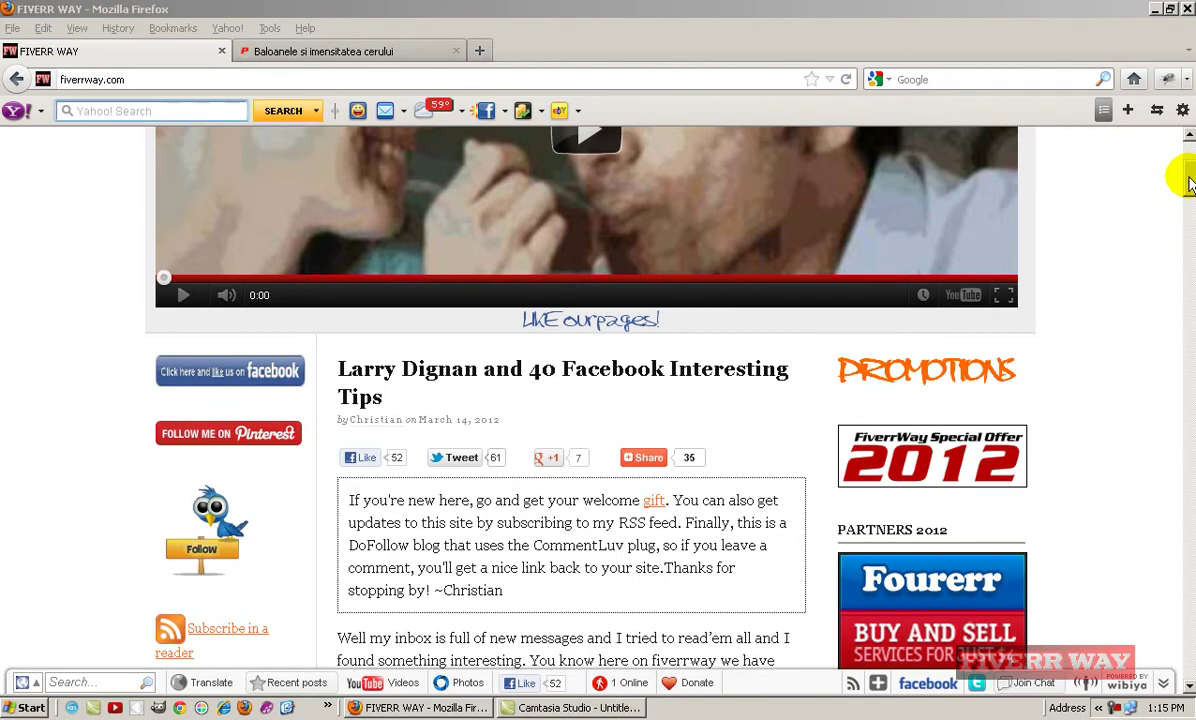
# Switch to the 'Baloanele si imensitatea cerului' tab and start scrolling through its balloon photos.
pyautogui.scroll(5, 1188, 183)
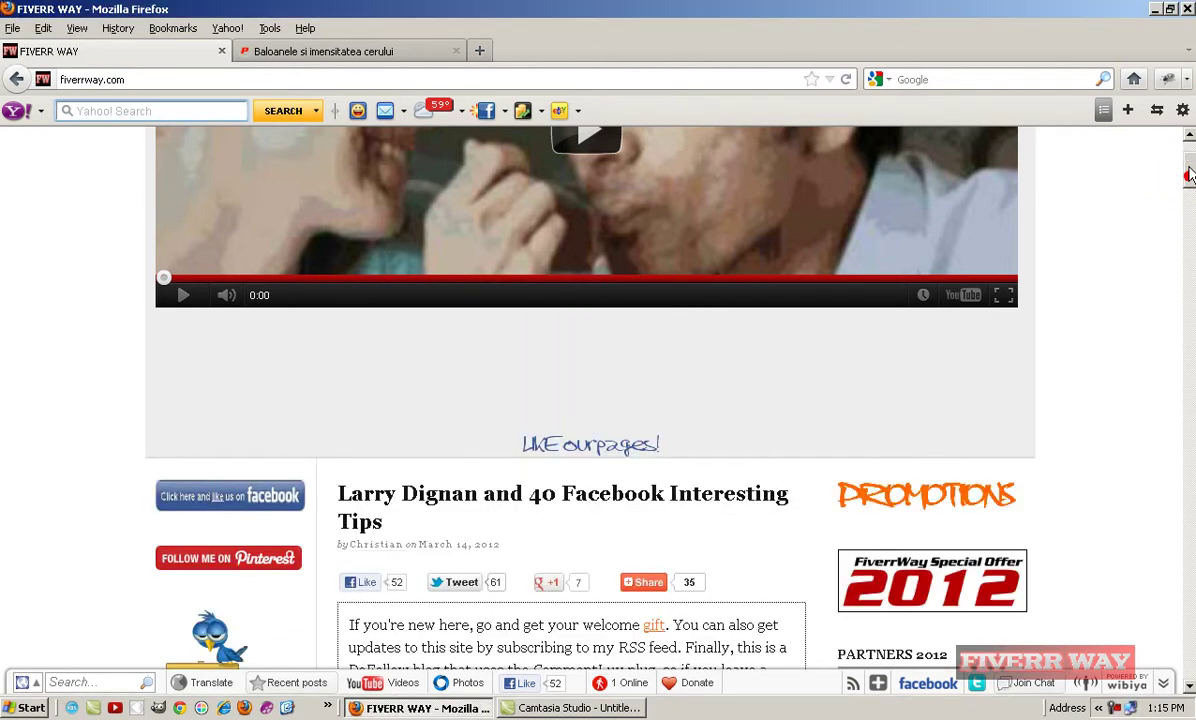
pyautogui.click(305, 45)
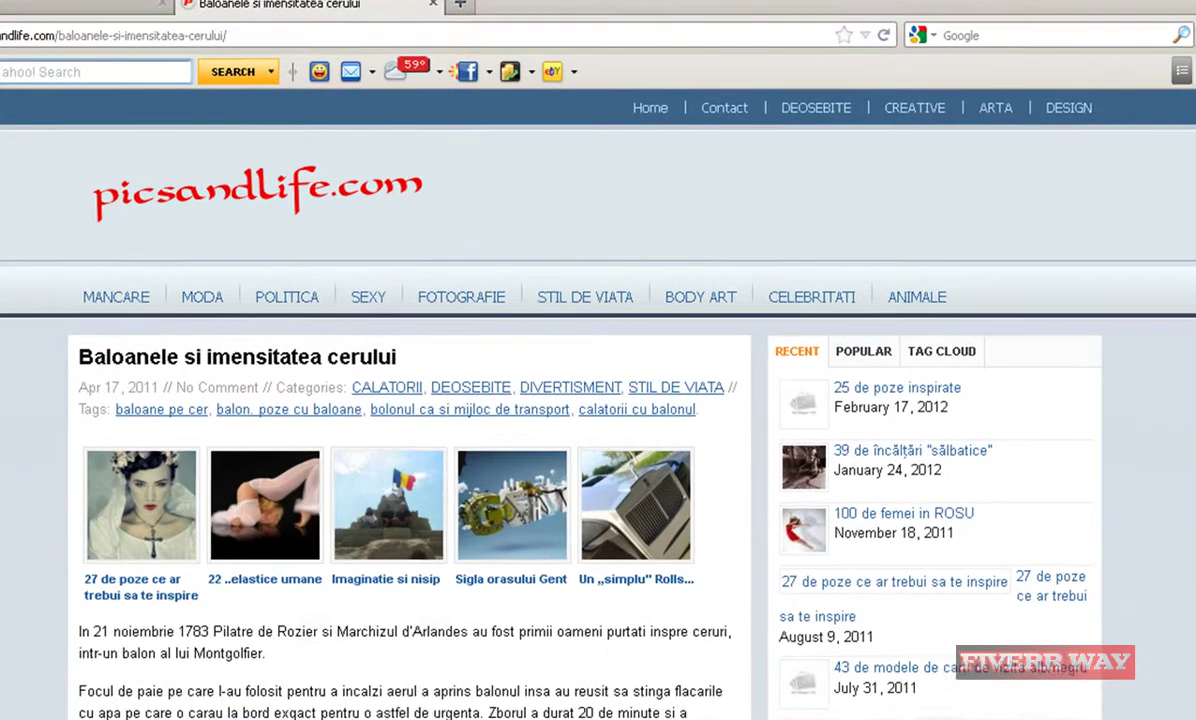
pyautogui.scroll(-10, 598, 400)
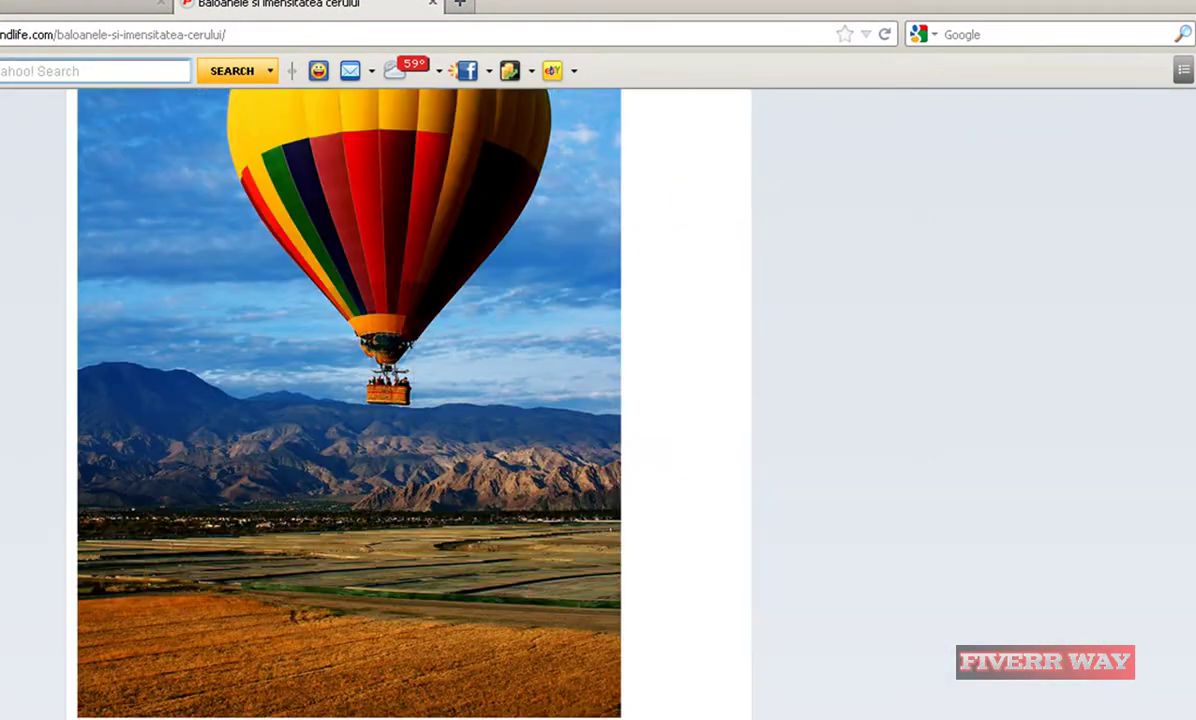
pyautogui.scroll(-1, 598, 400)
pyautogui.scroll(10, 598, 400)
pyautogui.scroll(-6, 598, 400)
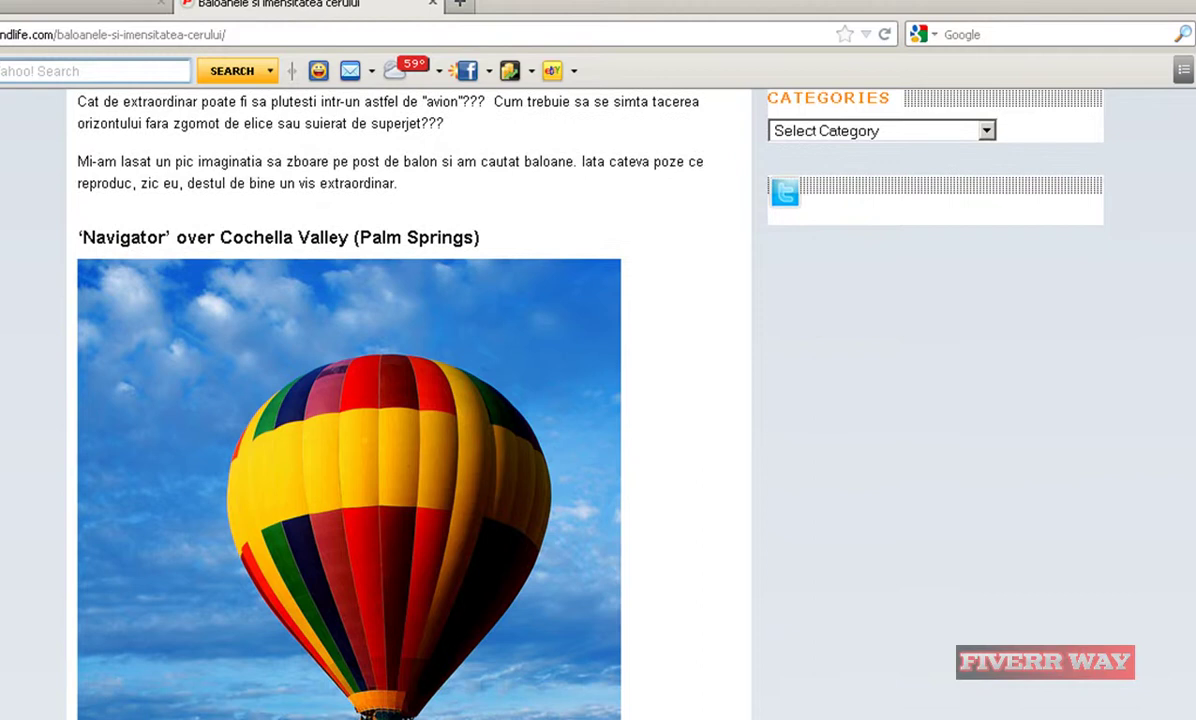
pyautogui.scroll(-6, 598, 400)
# Scroll through the rest of the balloon photos, then return to the top of the article.
pyautogui.scroll(-6, 598, 400)
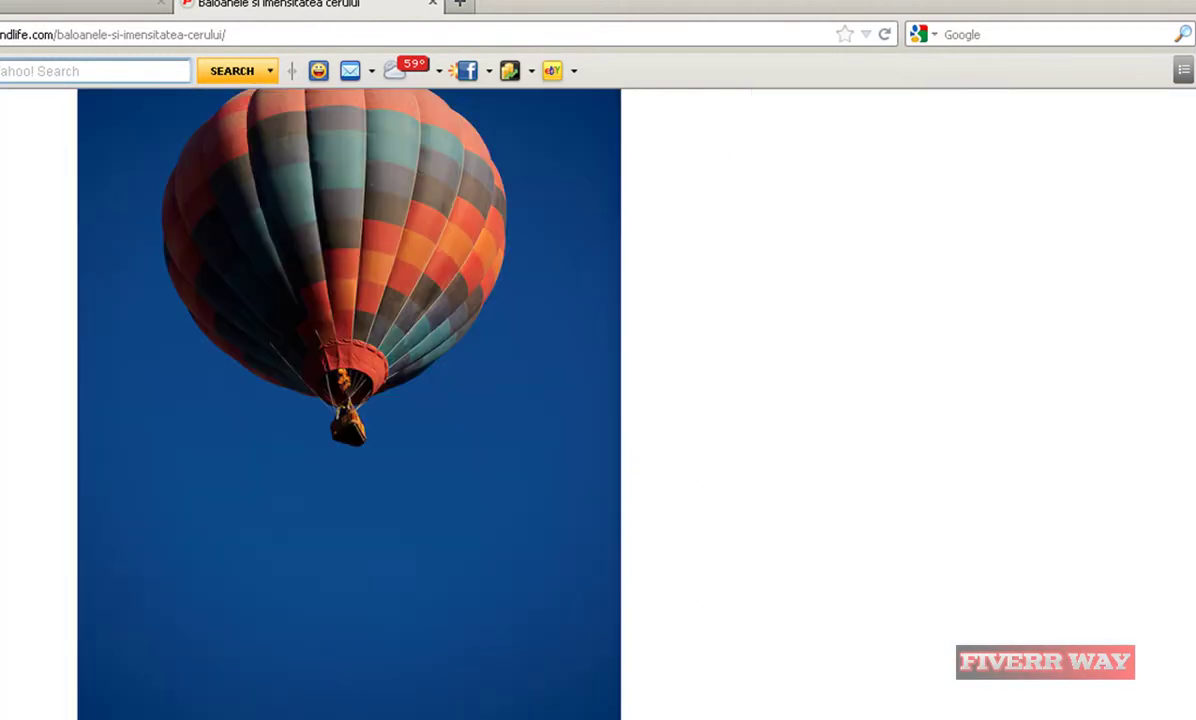
pyautogui.scroll(-6, 598, 400)
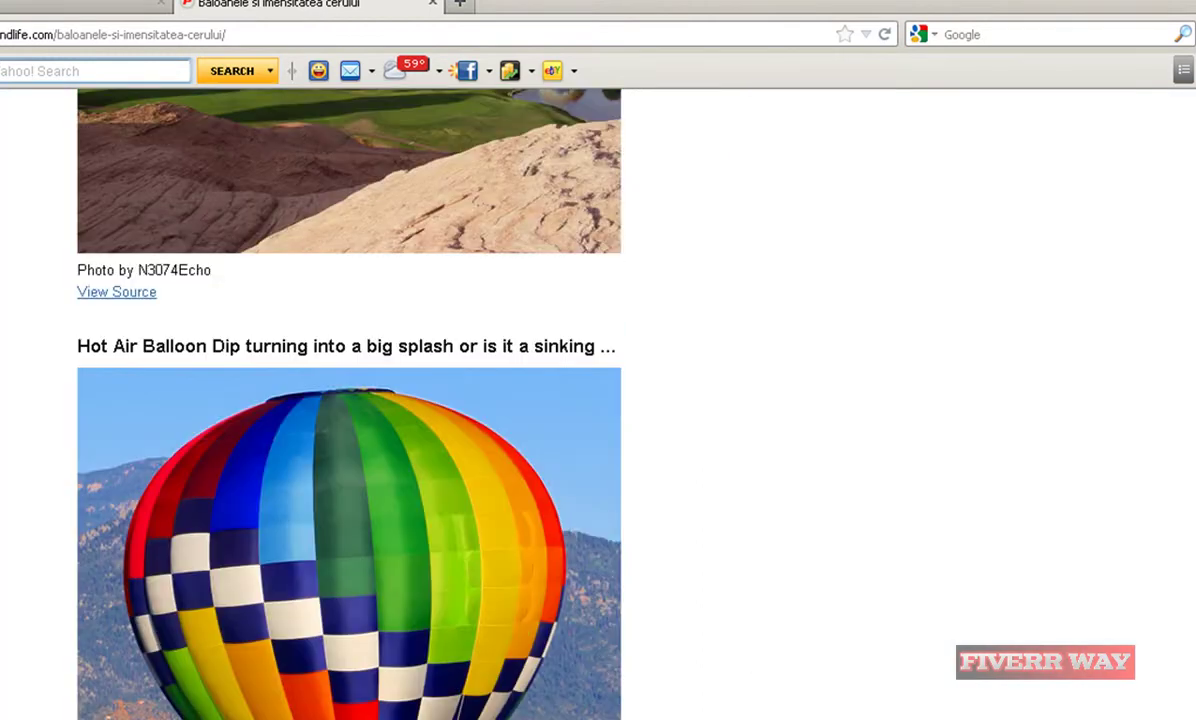
pyautogui.scroll(-6, 598, 400)
pyautogui.scroll(-1, 596, 396)
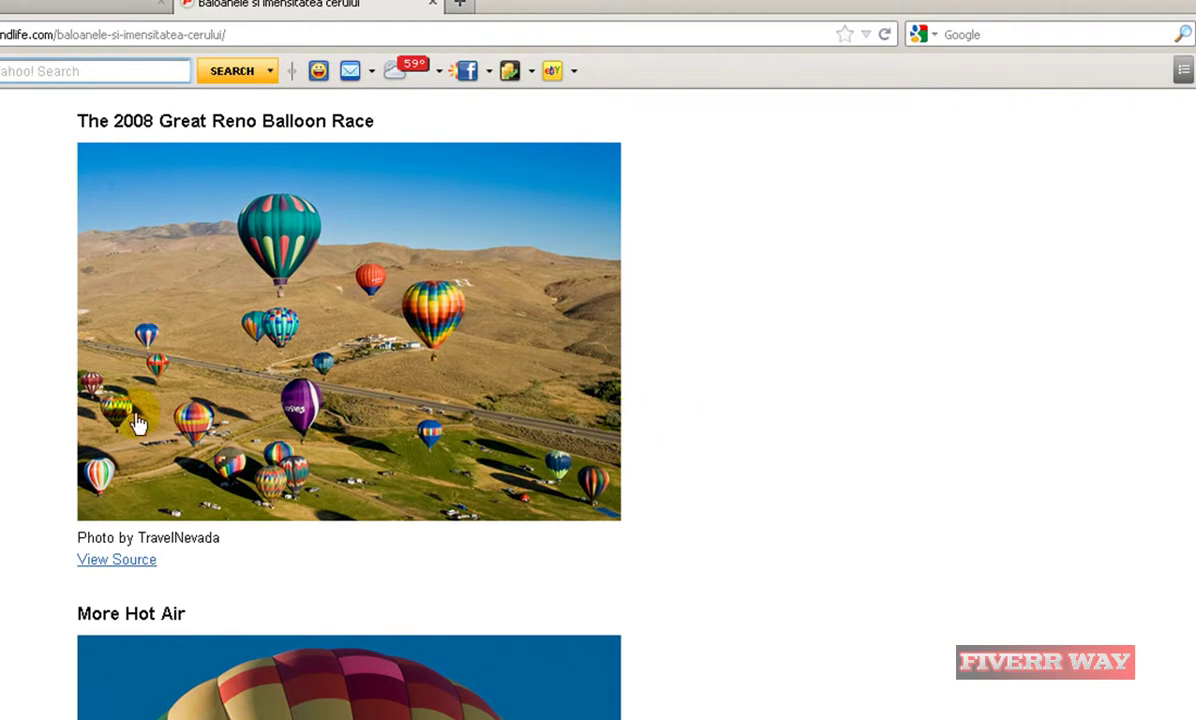
pyautogui.scroll(-20, 598, 400)
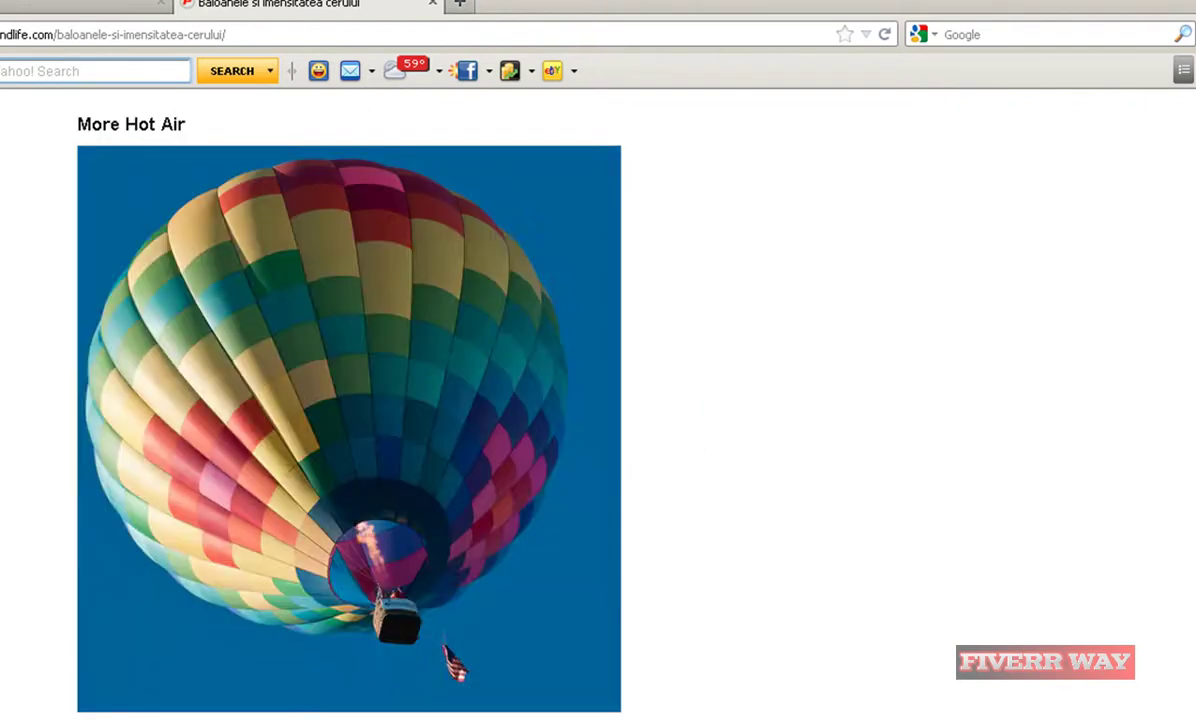
pyautogui.press('Home')
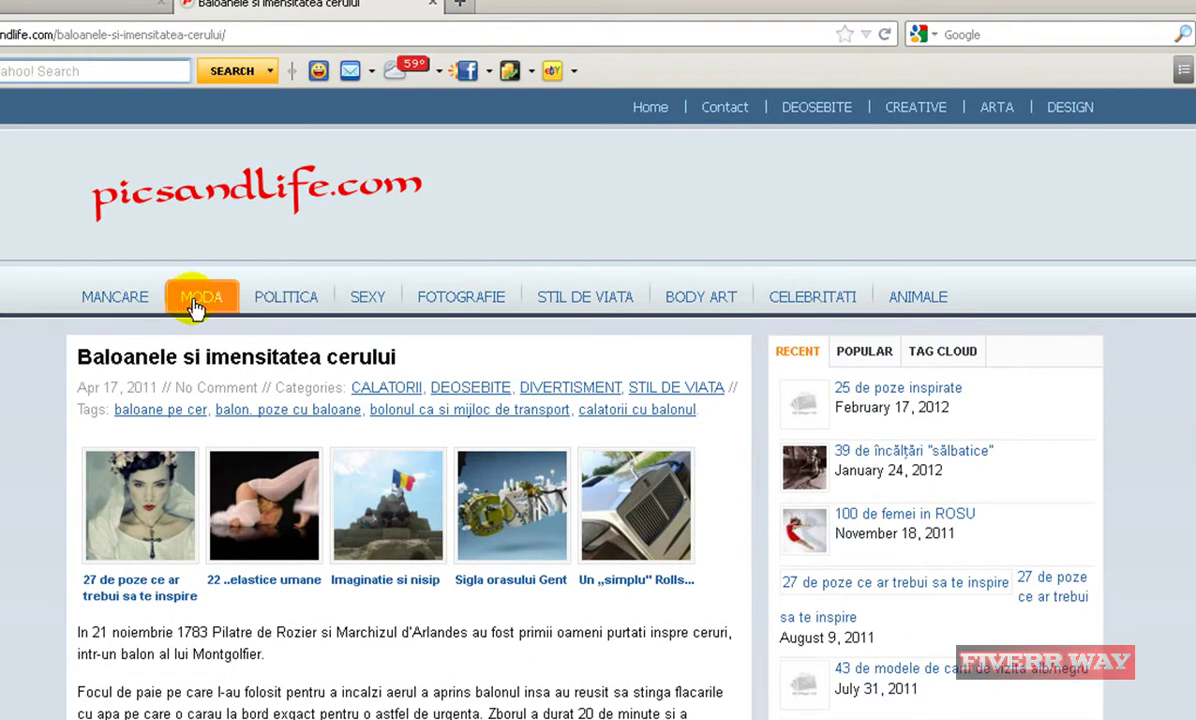
# Open the MODA category and browse its list of posts.
pyautogui.click(194, 306)
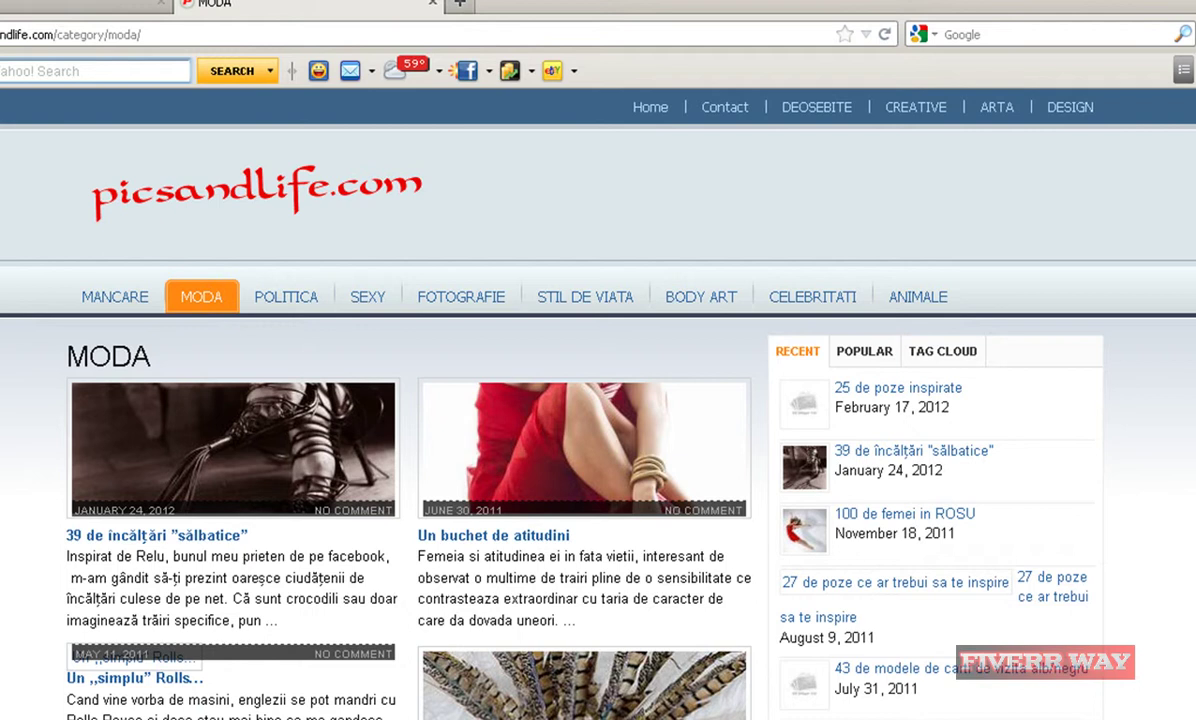
pyautogui.scroll(-5, 598, 400)
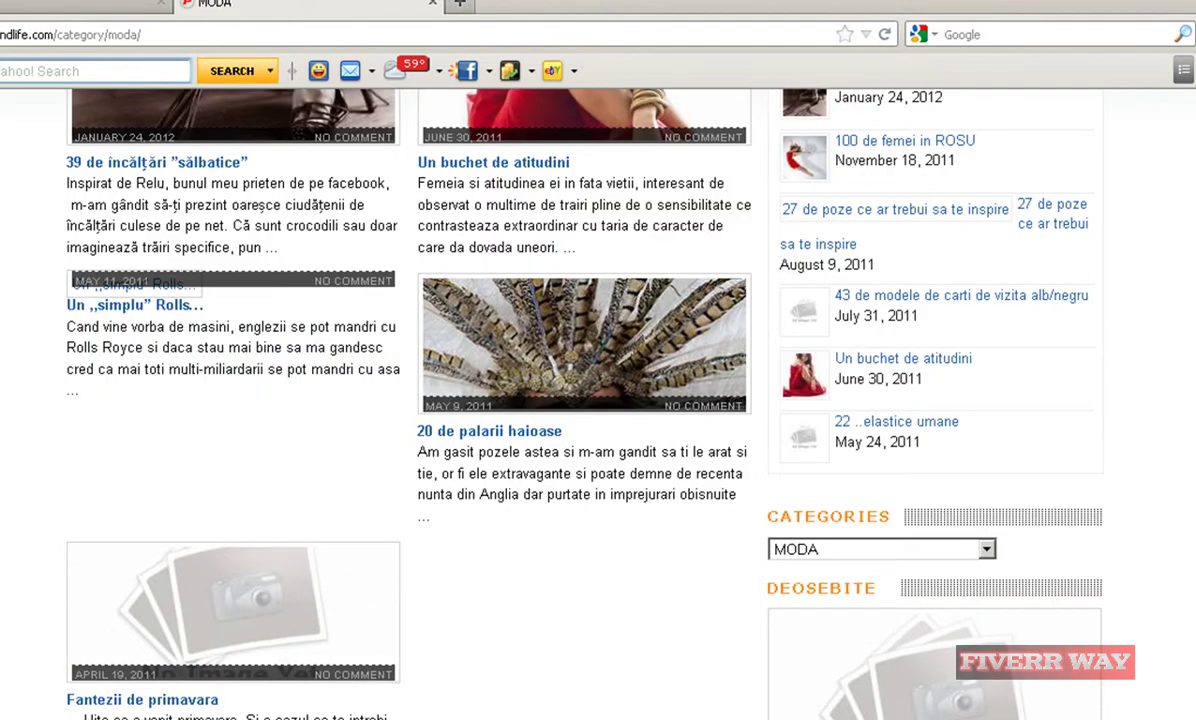
pyautogui.scroll(3, 598, 400)
pyautogui.scroll(-1, 275, 365)
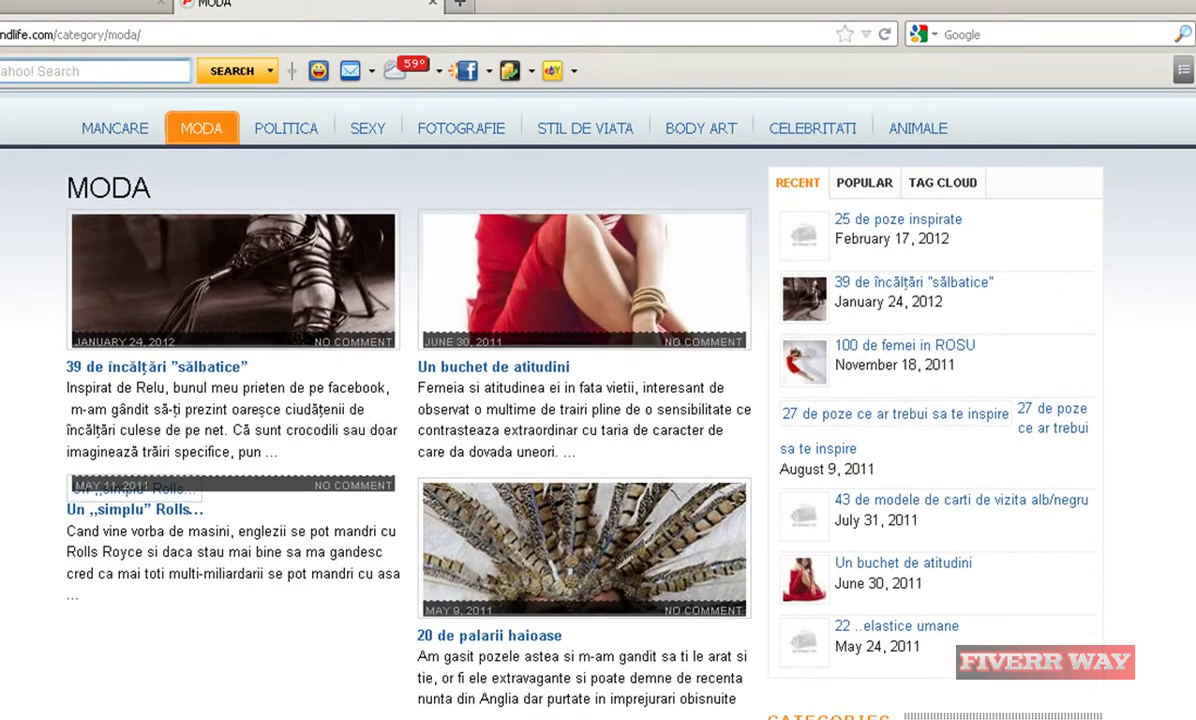
pyautogui.scroll(1, 275, 365)
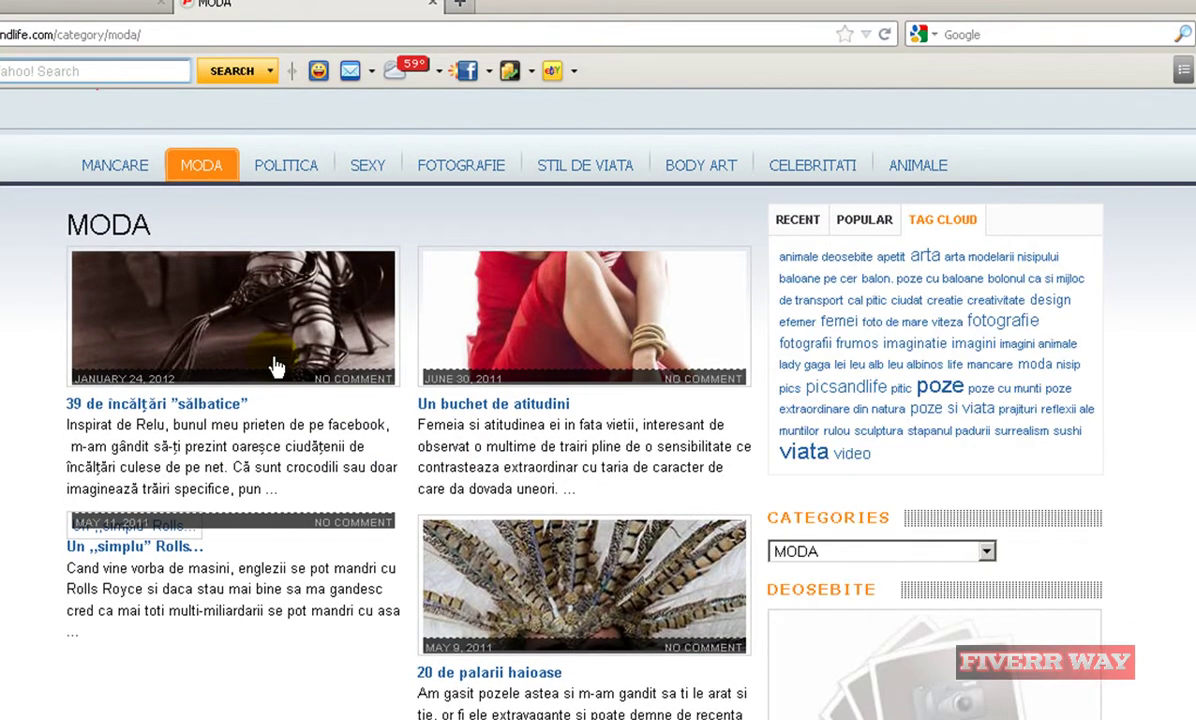
# Open the post '39 de încălțări "sălbatice"' and scroll through its oversized shoe photos.
pyautogui.click(128, 408)
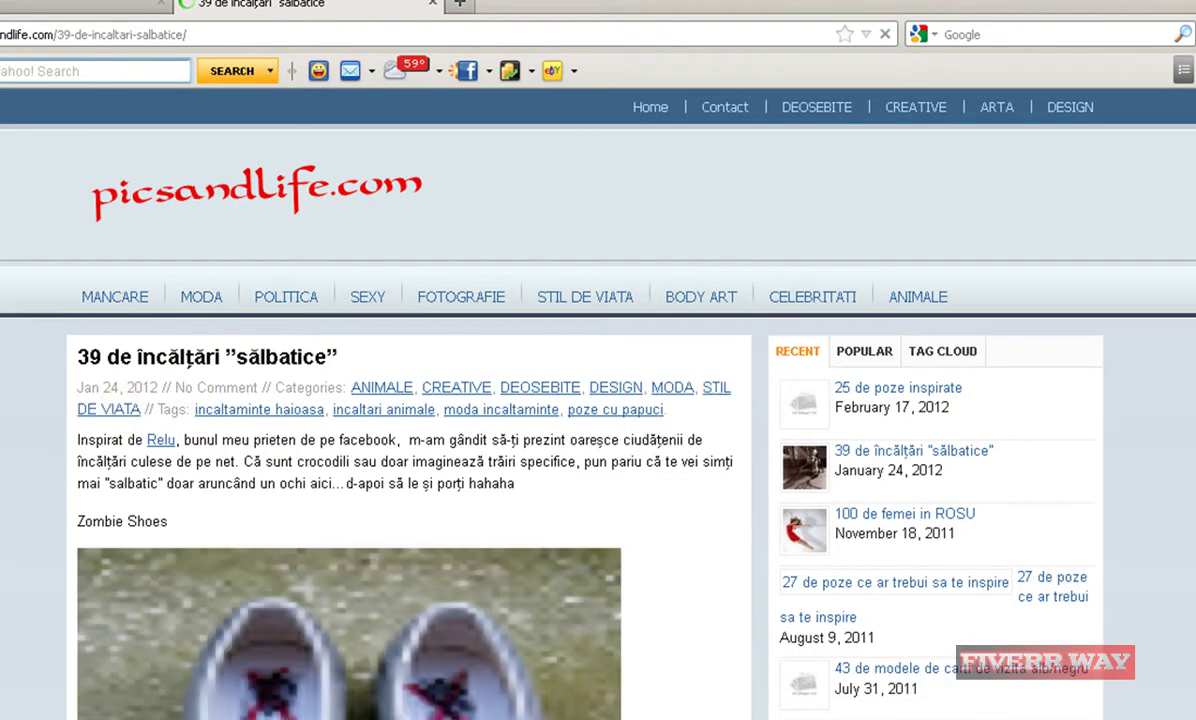
pyautogui.scroll(-20, 400, 400)
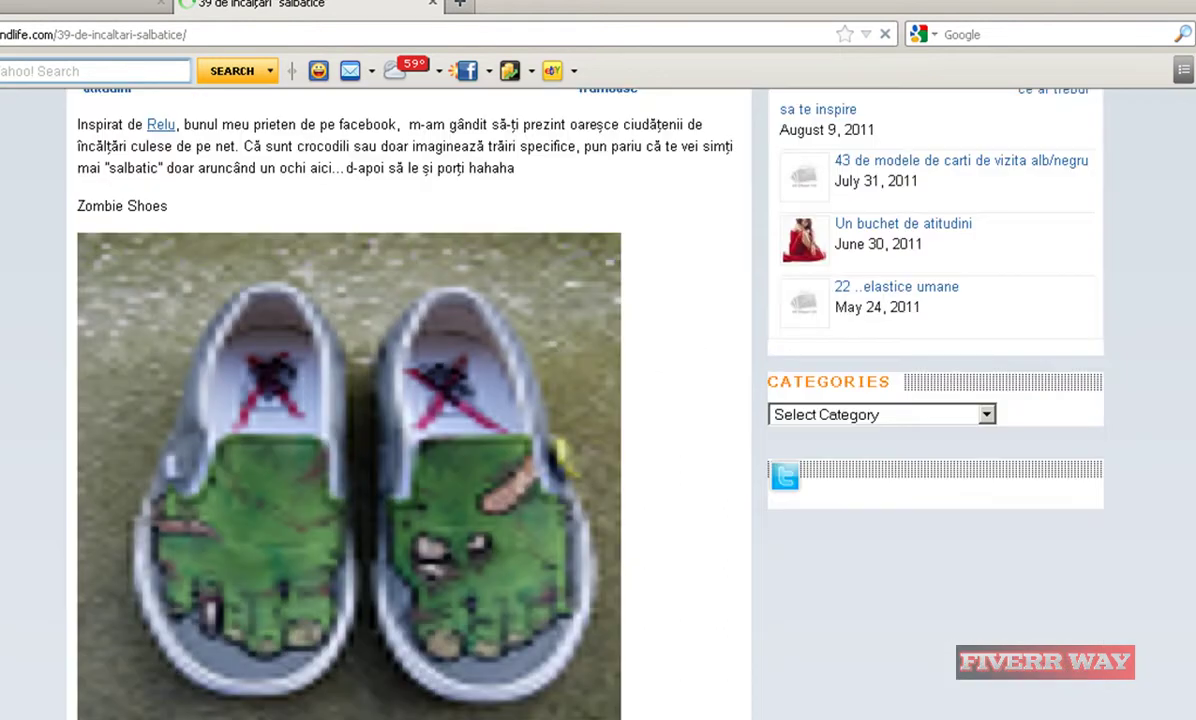
pyautogui.scroll(-7, 400, 400)
pyautogui.scroll(8, 400, 400)
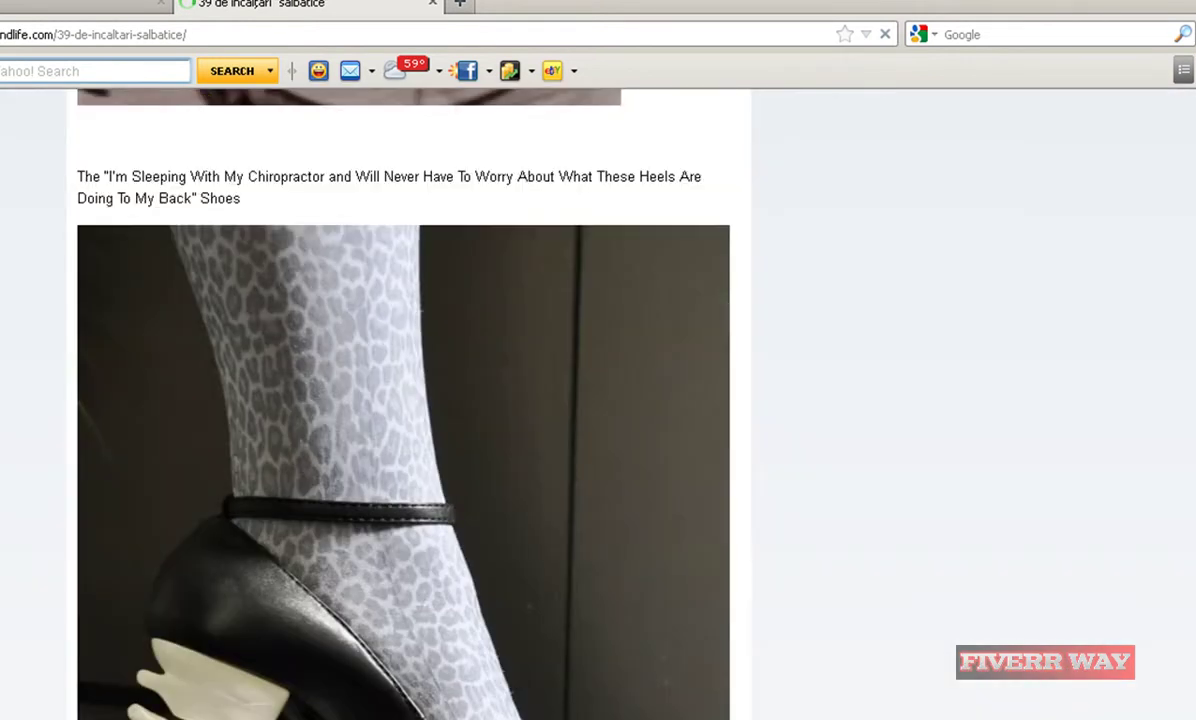
pyautogui.scroll(-15, 400, 400)
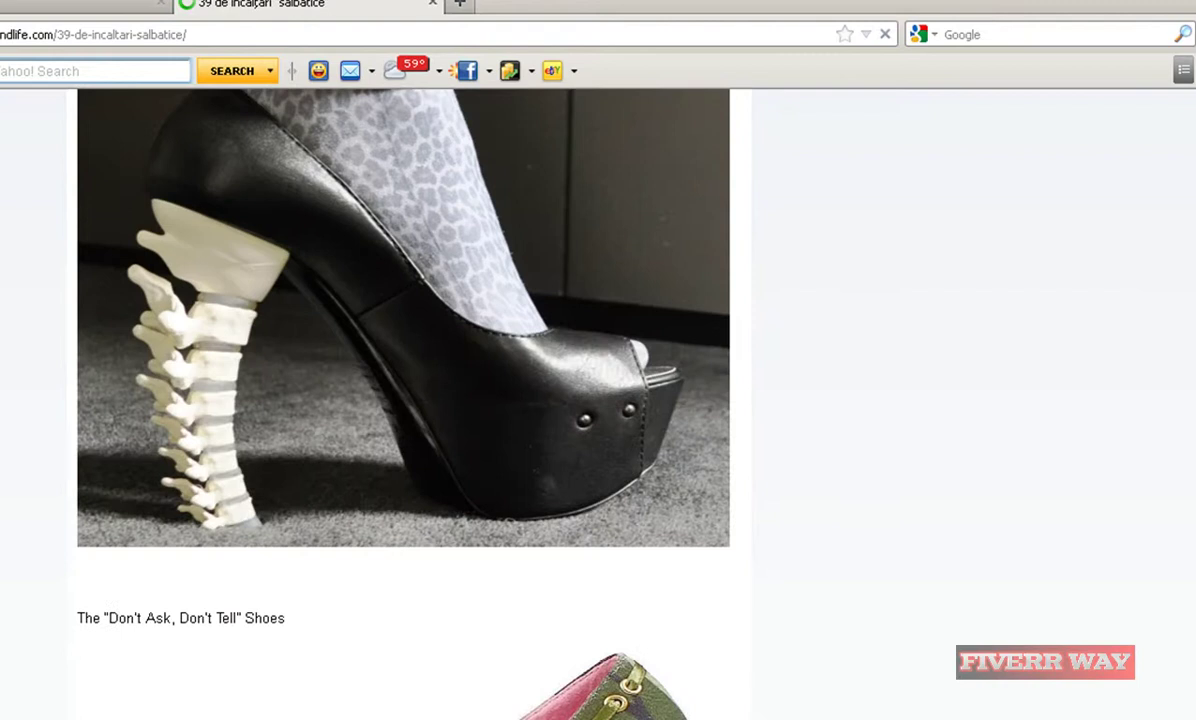
pyautogui.scroll(-20, 400, 400)
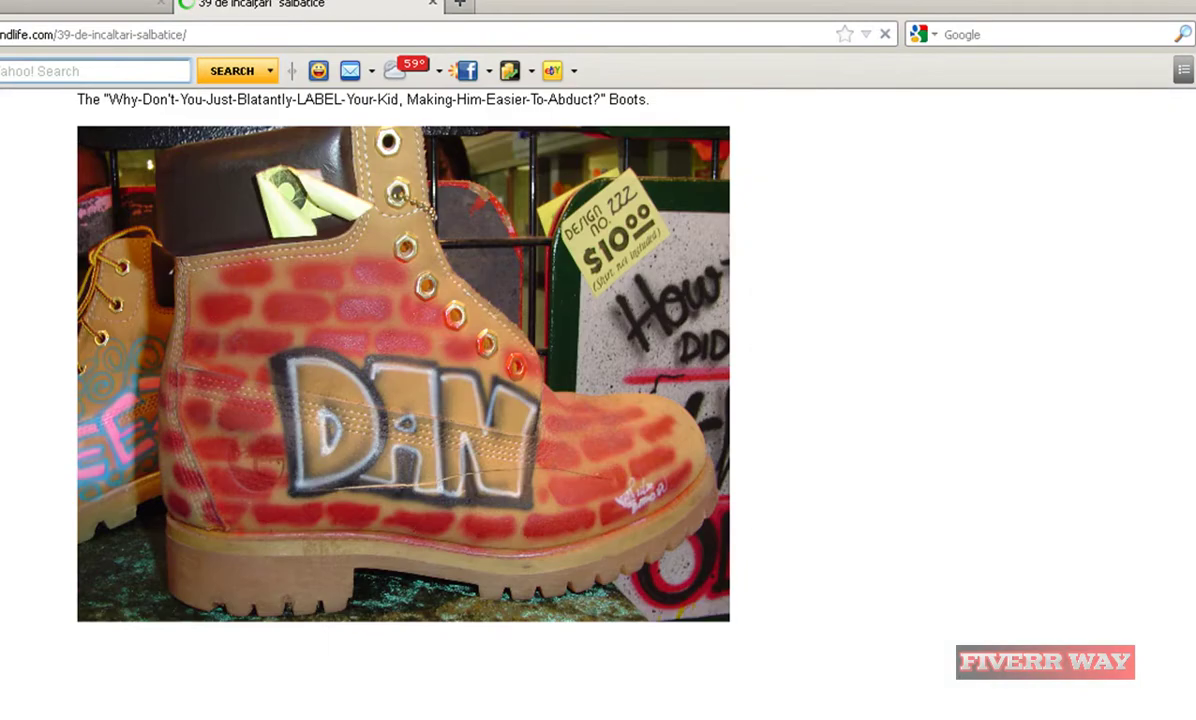
pyautogui.scroll(-20, 400, 400)
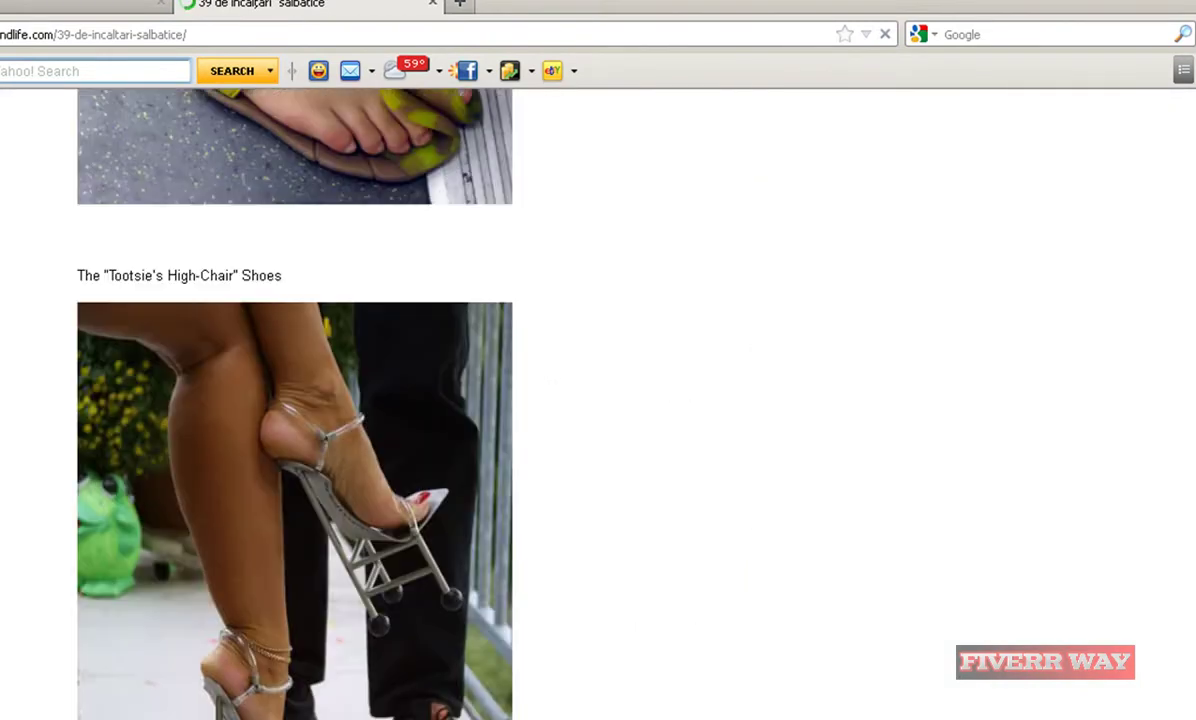
pyautogui.scroll(-20, 1190, 385)
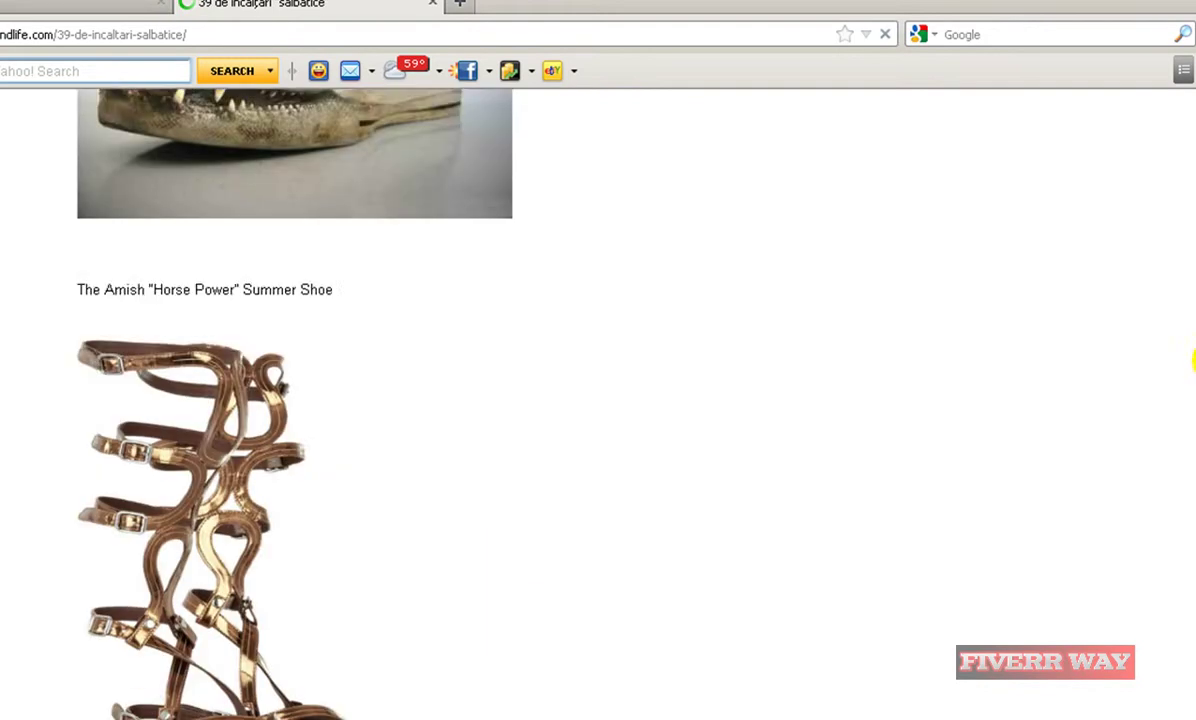
pyautogui.scroll(-2, 1190, 385)
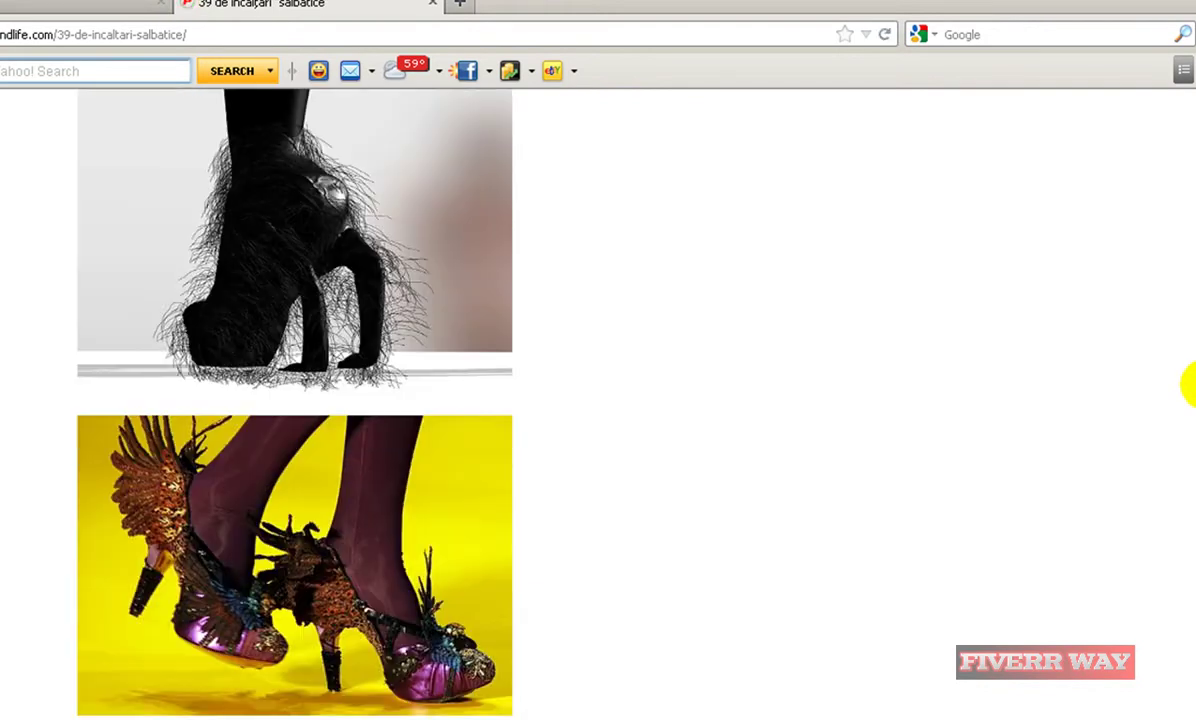
pyautogui.scroll(-20, 1190, 390)
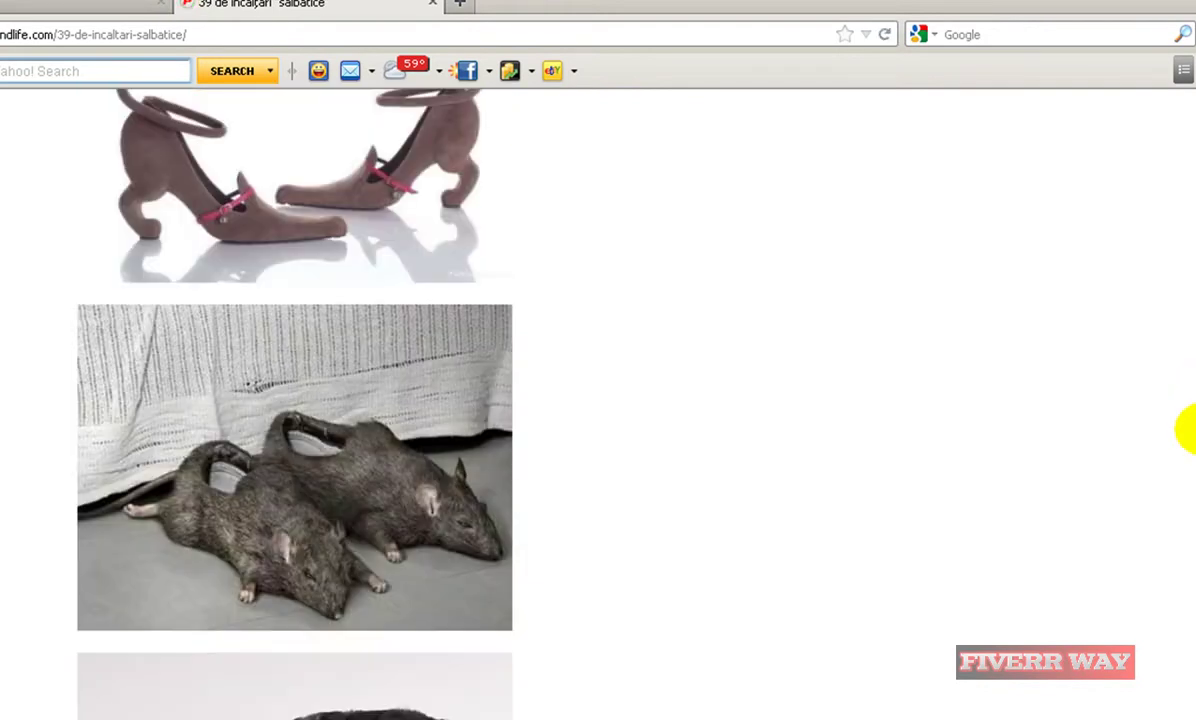
pyautogui.scroll(-20, 1190, 430)
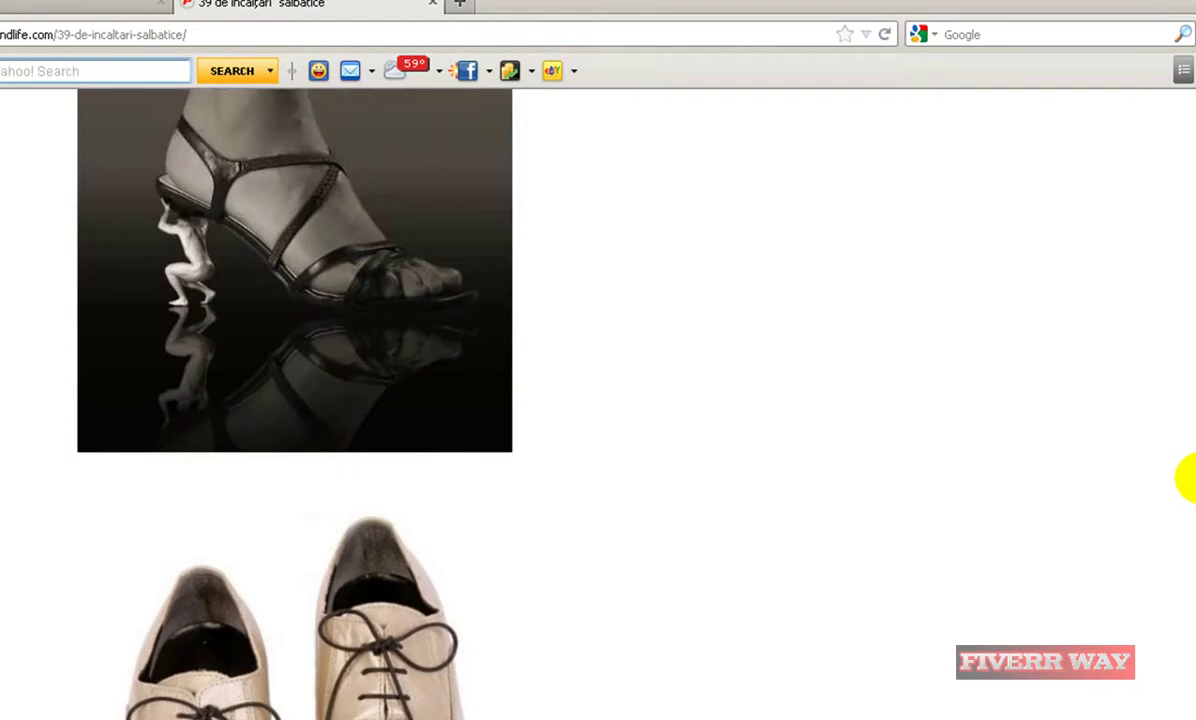
pyautogui.scroll(12, 1192, 470)
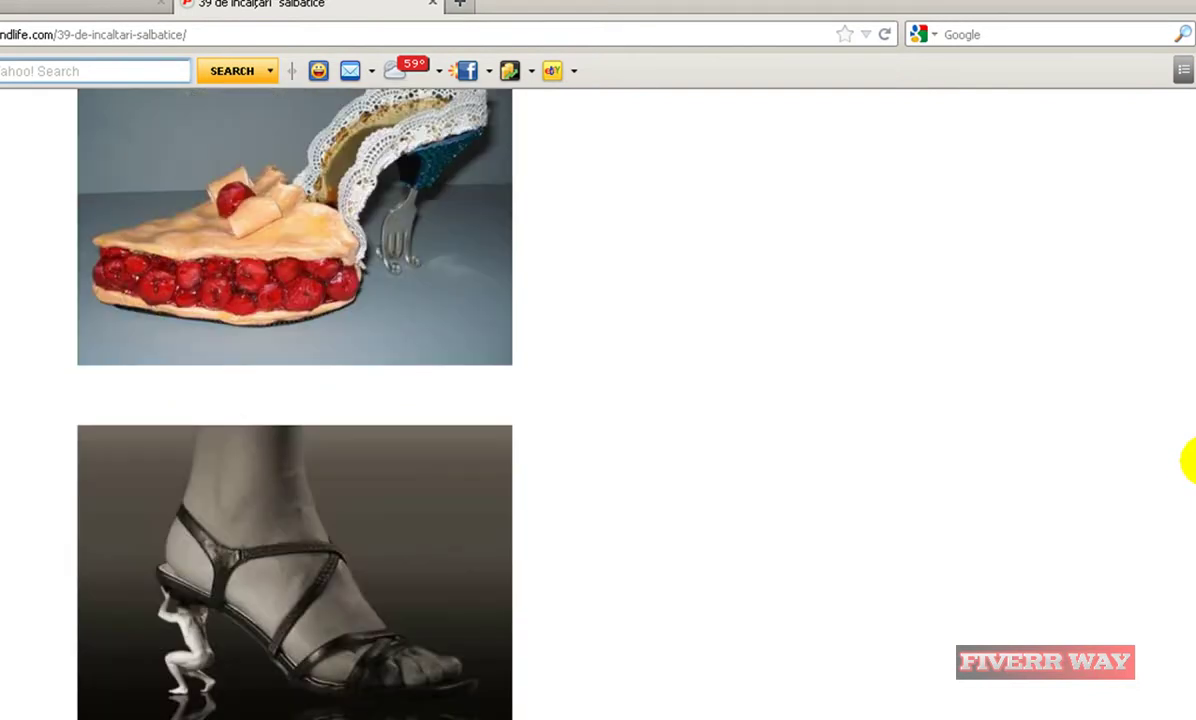
pyautogui.moveTo(1190, 460); pyautogui.dragTo(1188, 104)
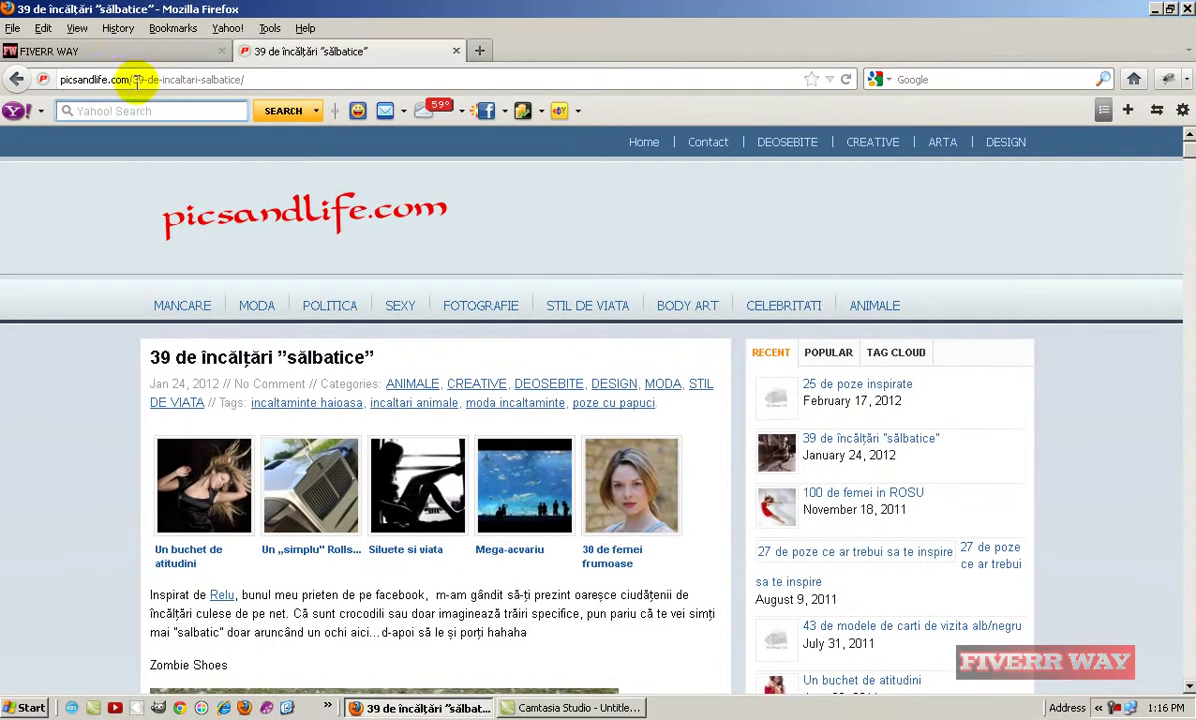
# Go to picsandlife.com/wp-admin and log in to the PICS AND LIFE Dashboard.
pyautogui.moveTo(133, 77); pyautogui.dragTo(379, 75)
pyautogui.write('wp-adm')
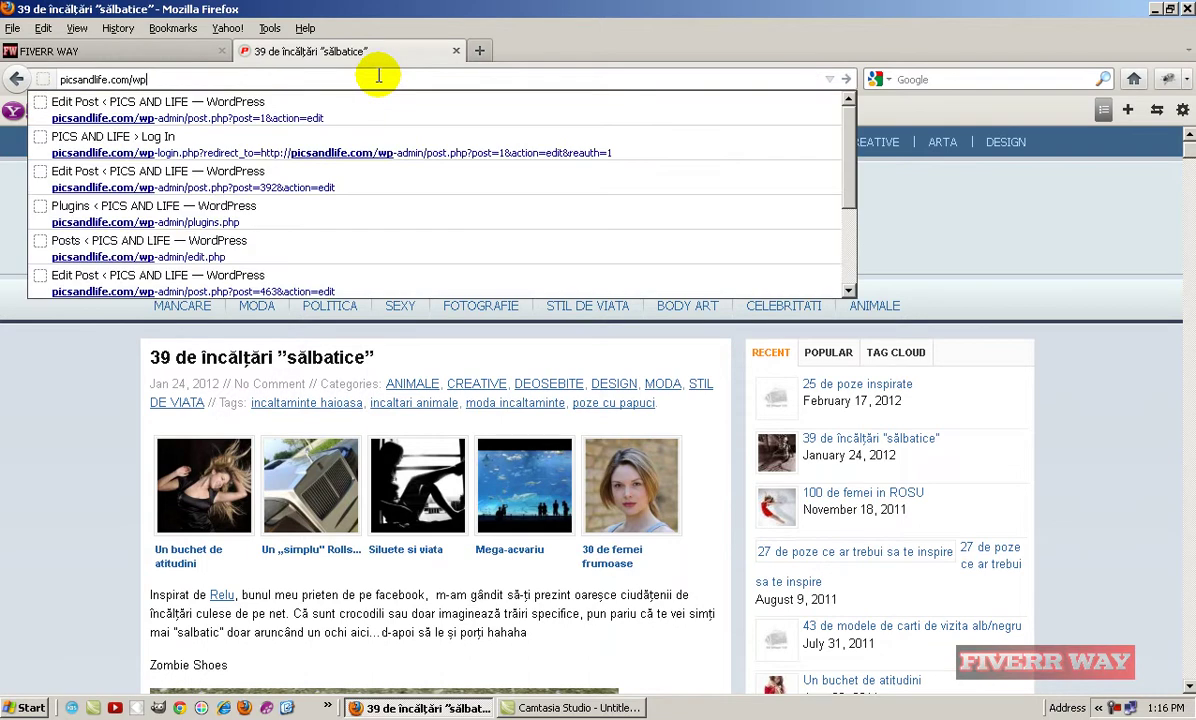
pyautogui.write('in')
pyautogui.press('Return')
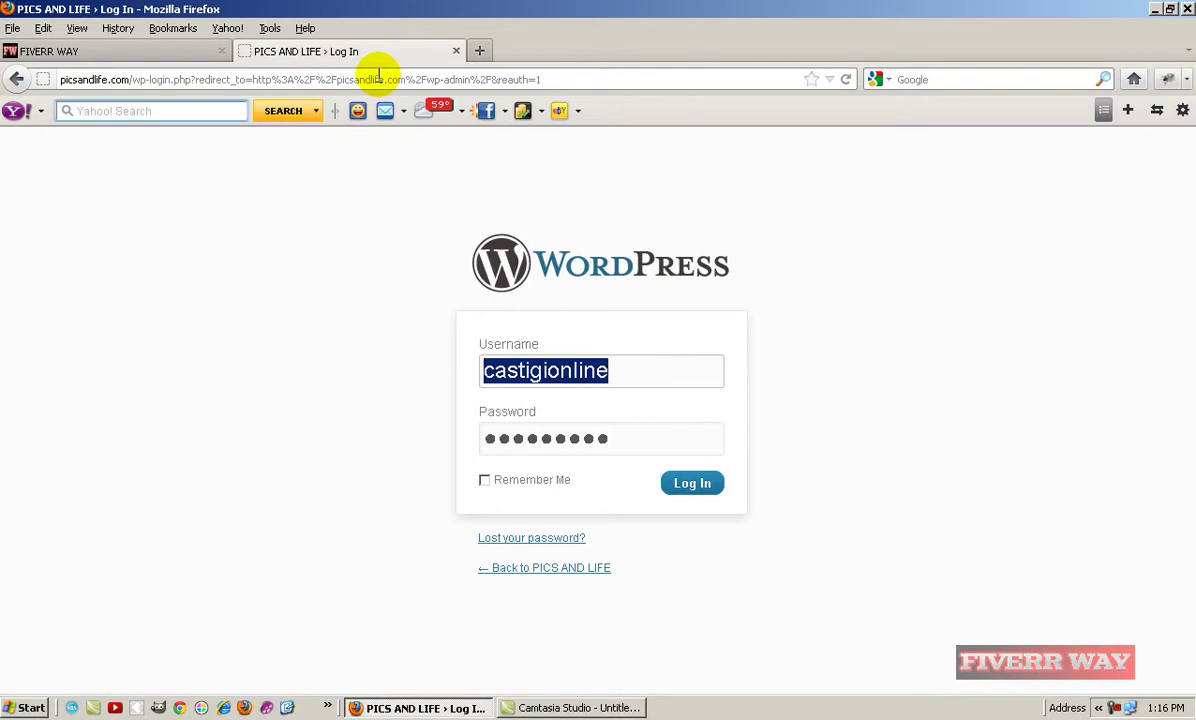
pyautogui.click(690, 487)
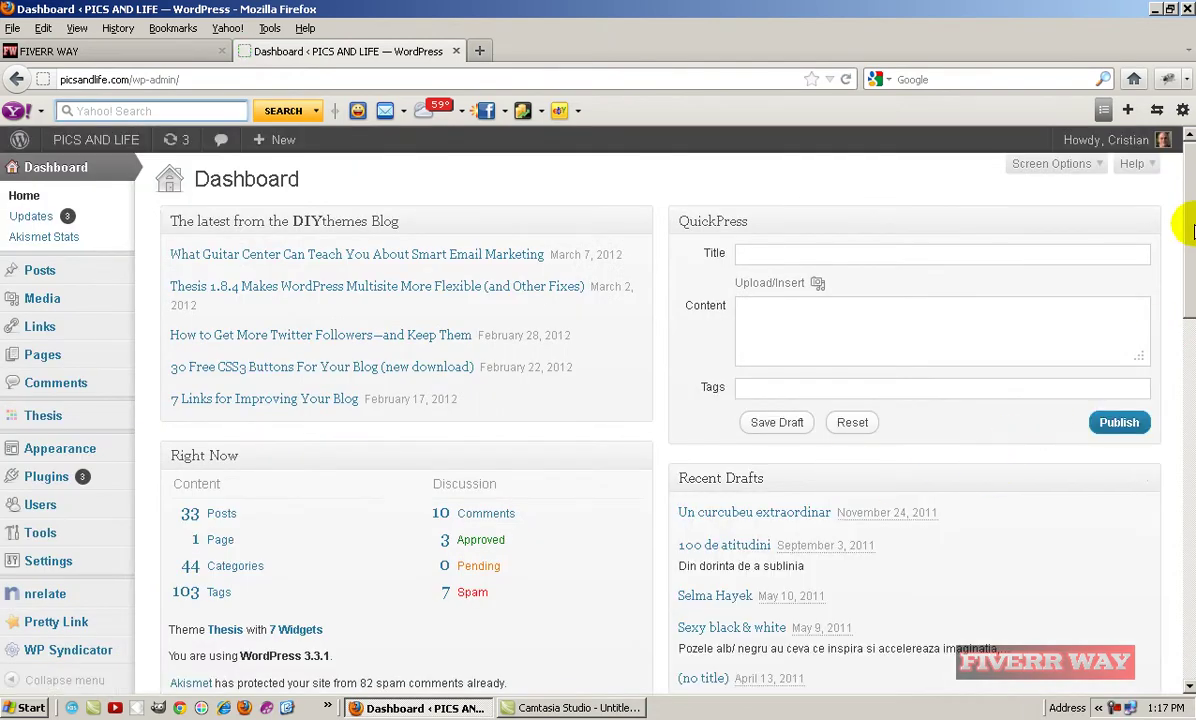
# Show the Installed Plugins page and scroll down to the Image Pro entry.
pyautogui.scroll(-3, 1177, 222)
pyautogui.moveTo(45, 415)
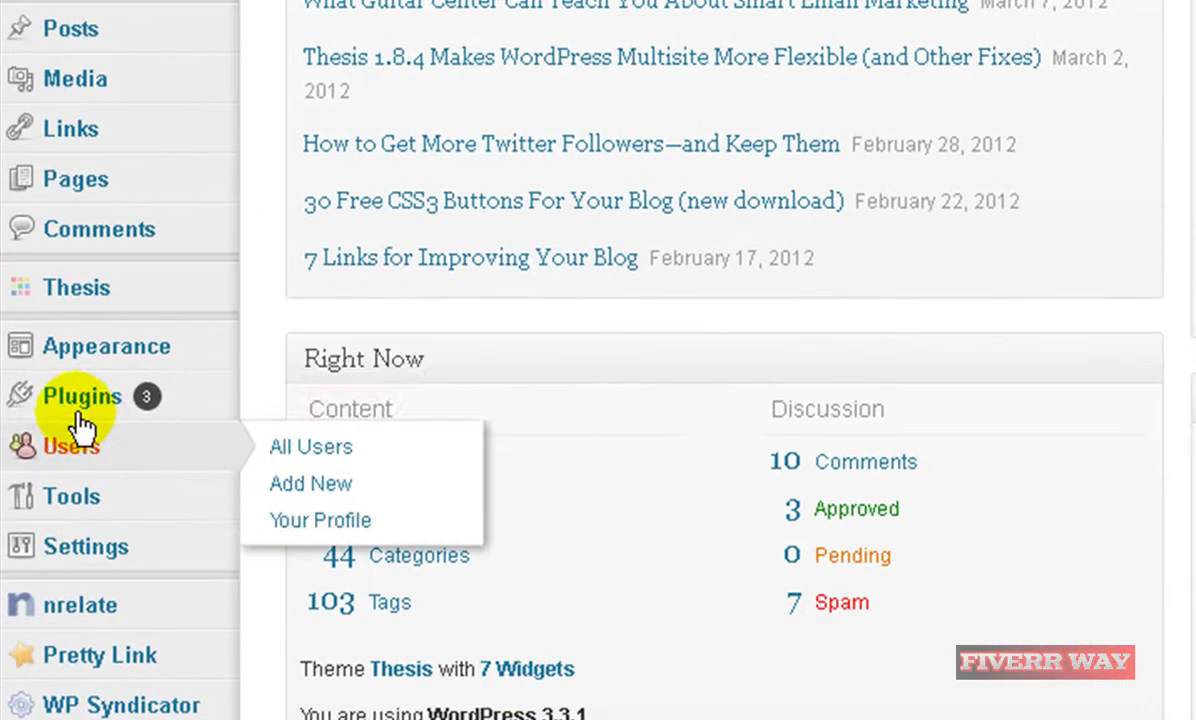
pyautogui.click(67, 418)
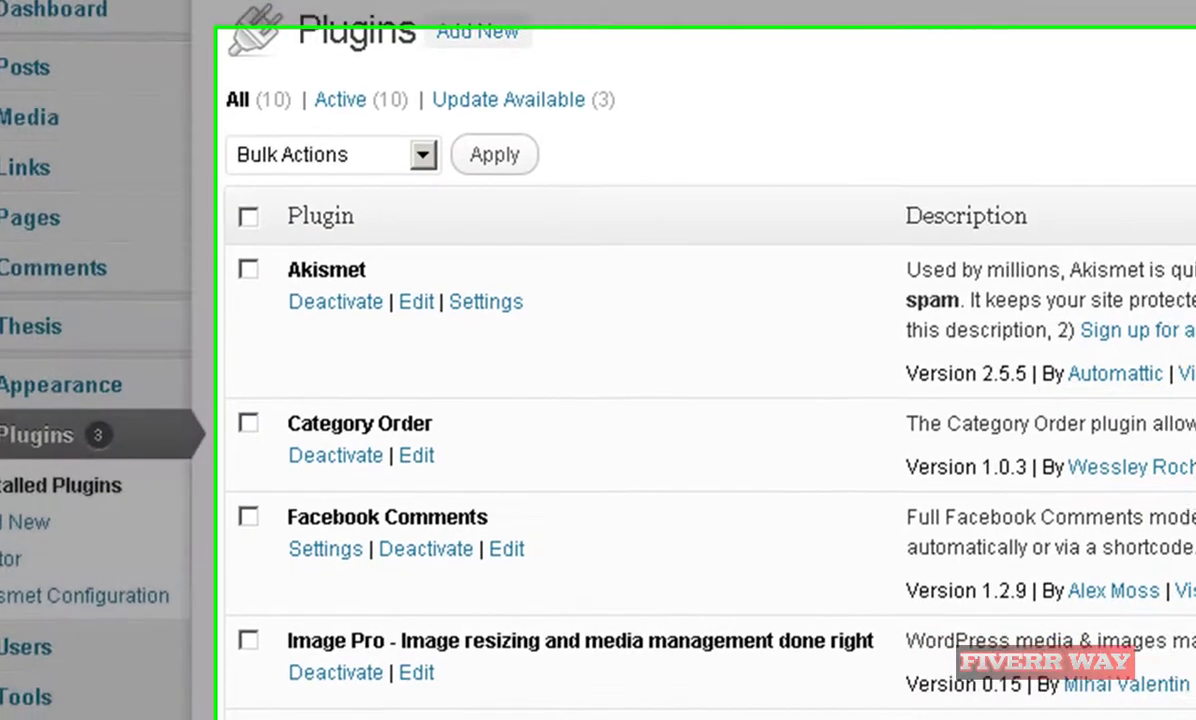
pyautogui.scroll(-2, 152, 547)
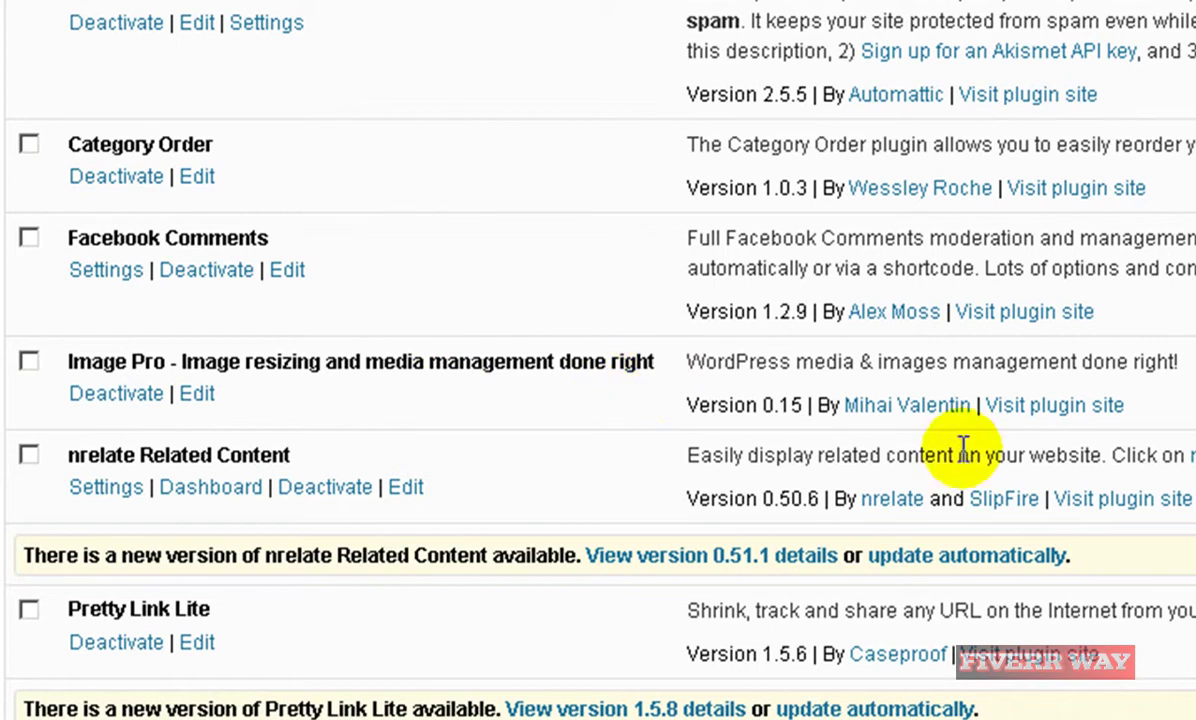
# Visit the Image Pro plugin site on mihaivalentin.com and read through its feature description.
pyautogui.click(1066, 406)
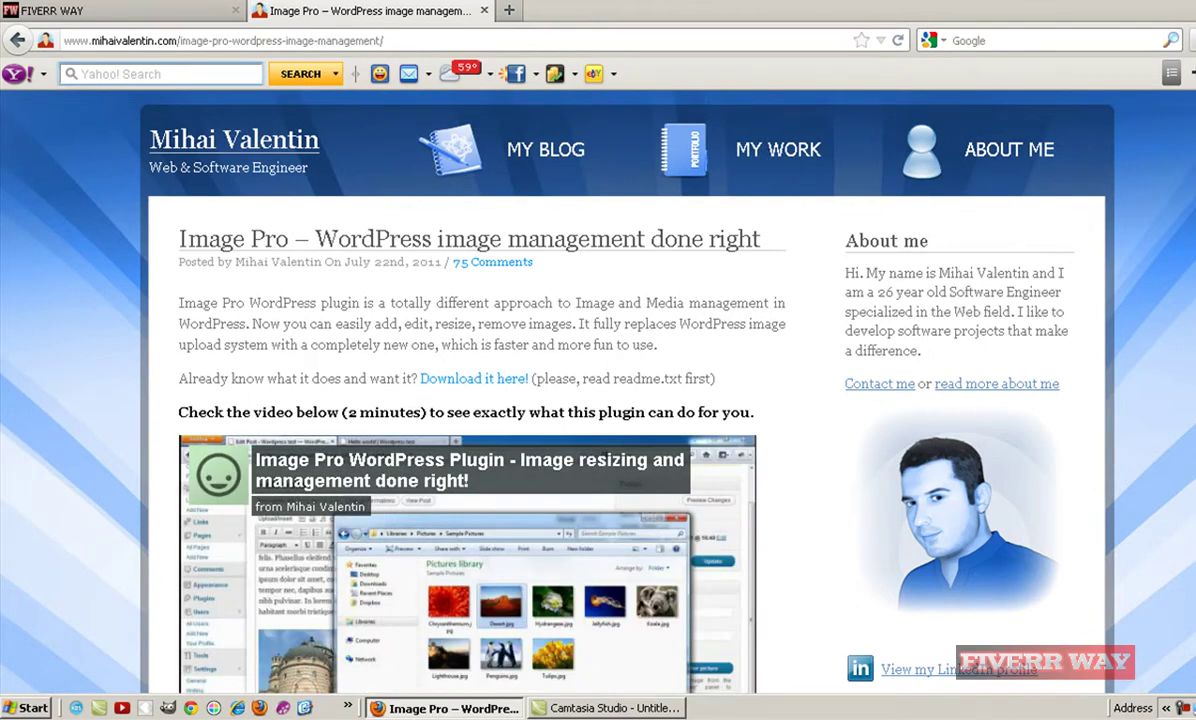
pyautogui.scroll(-10, 598, 390)
pyautogui.scroll(-10, 598, 390)
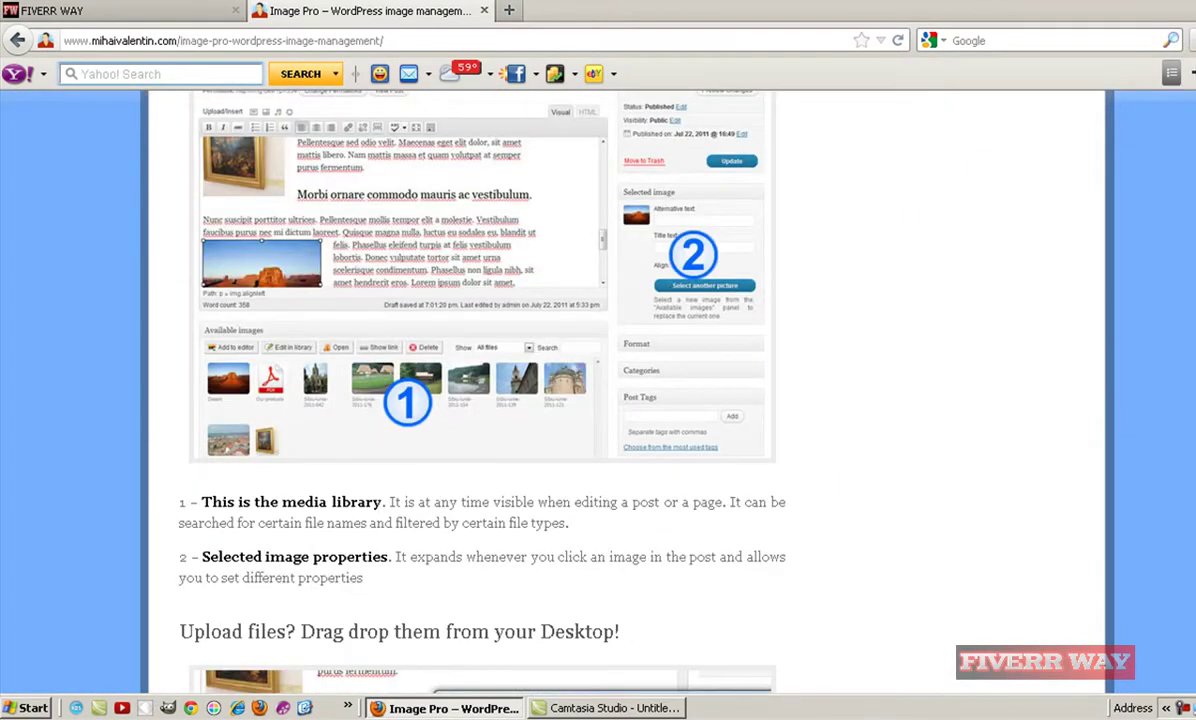
pyautogui.scroll(-10, 598, 390)
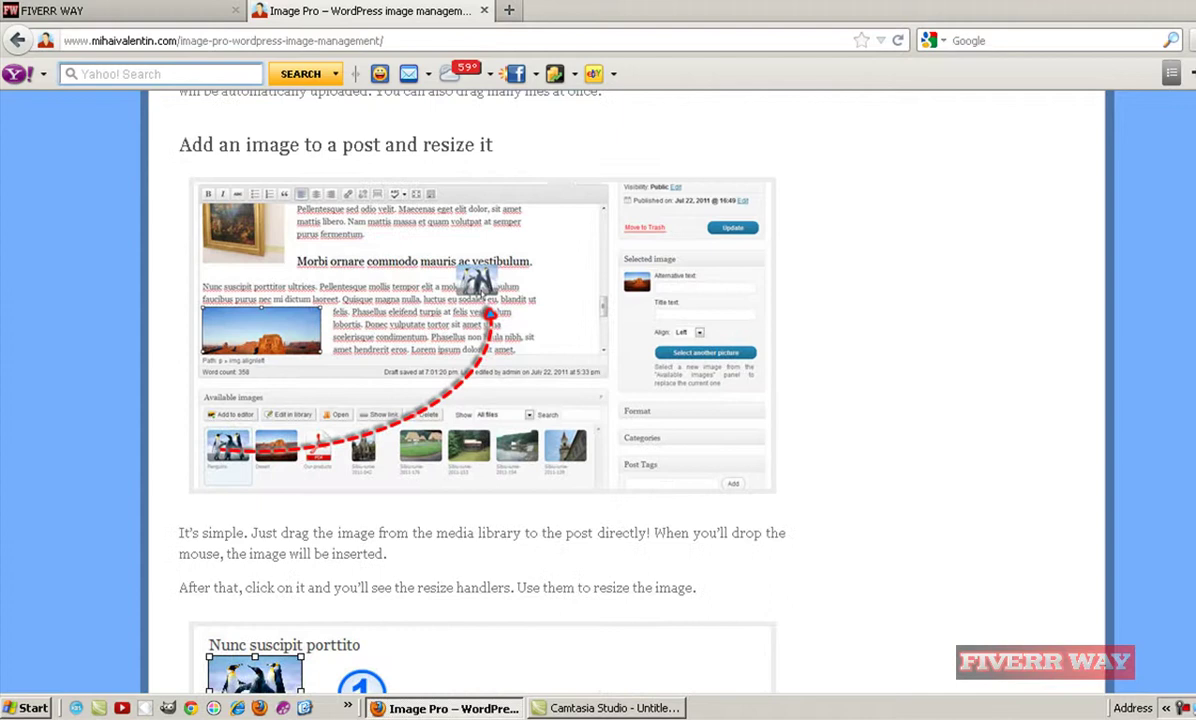
pyautogui.scroll(-5, 598, 390)
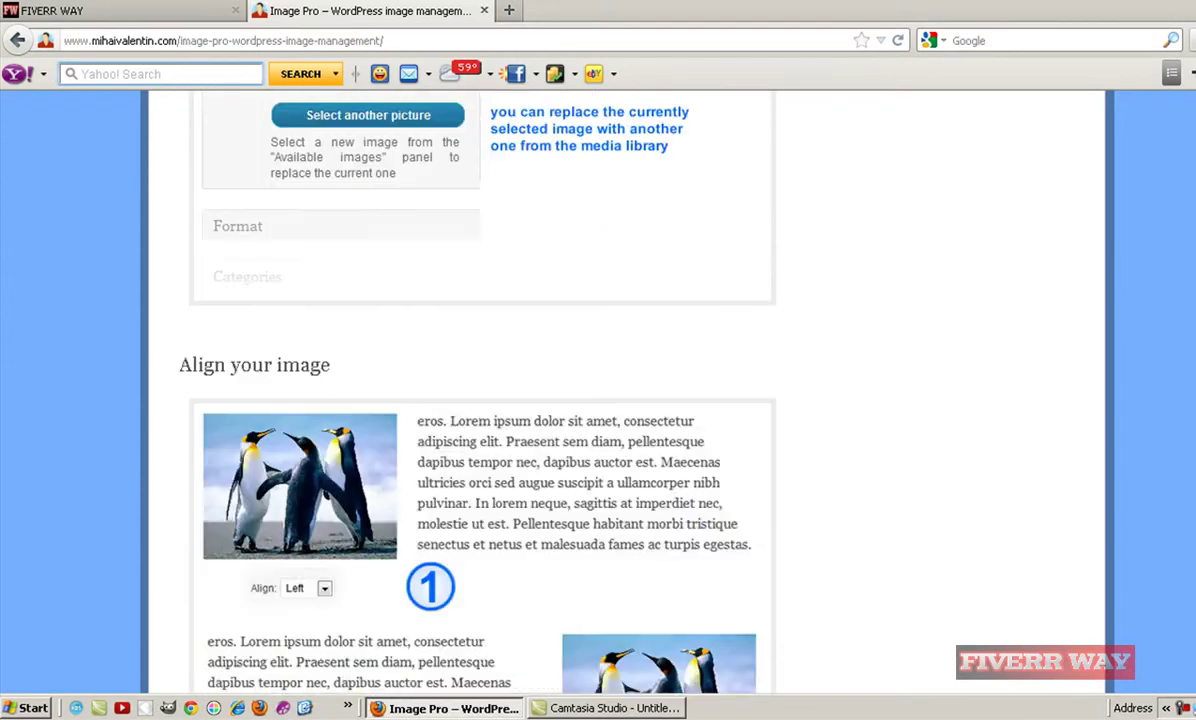
pyautogui.scroll(10, 598, 390)
pyautogui.scroll(15, 598, 390)
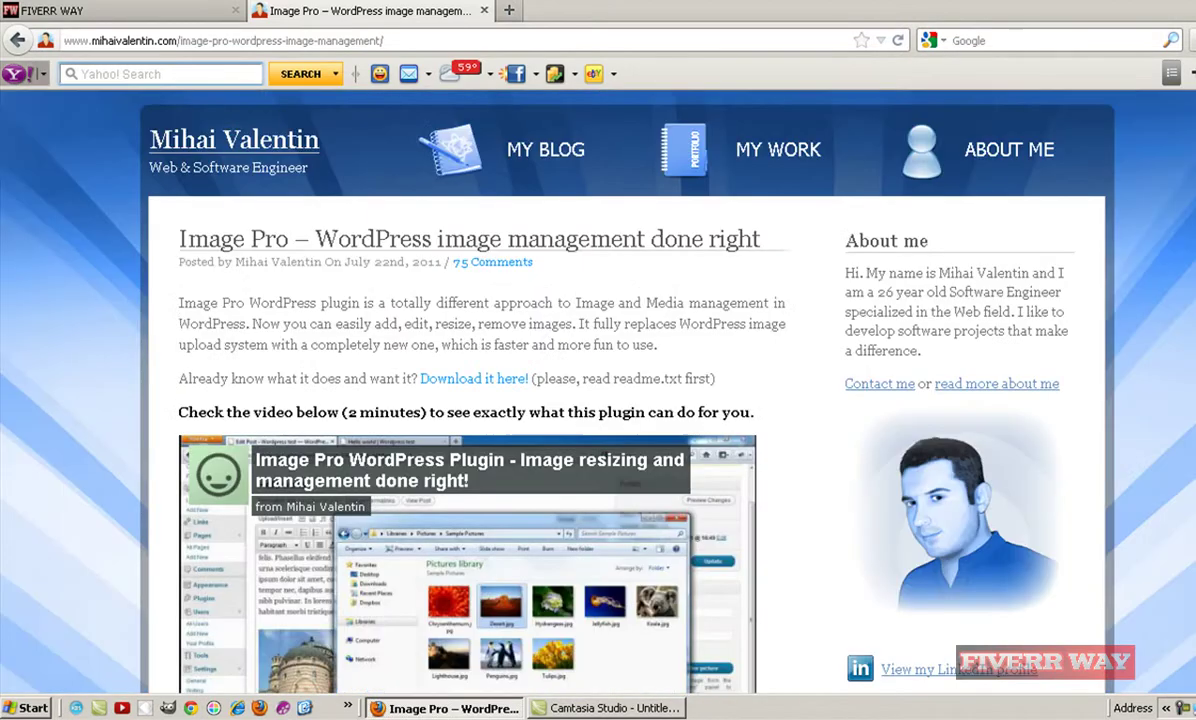
# Go back three pages in the browser history and log in again to reach the Dashboard.
pyautogui.click(16, 42)
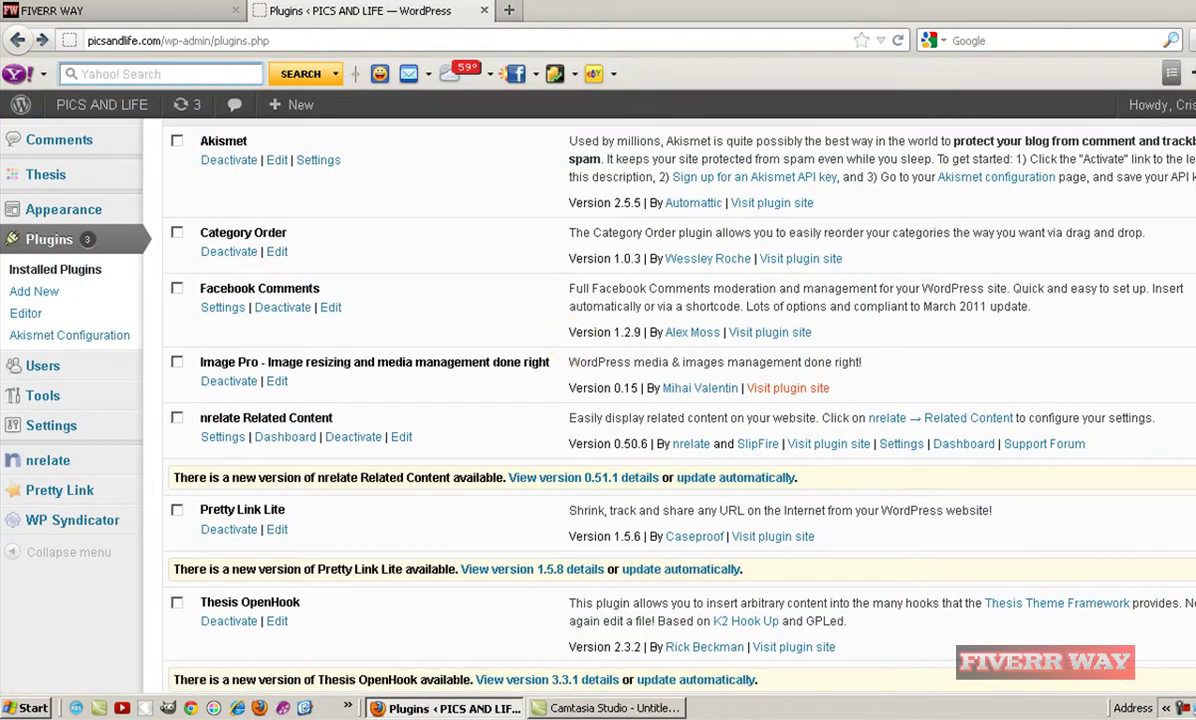
pyautogui.scroll(3, 1158, 201)
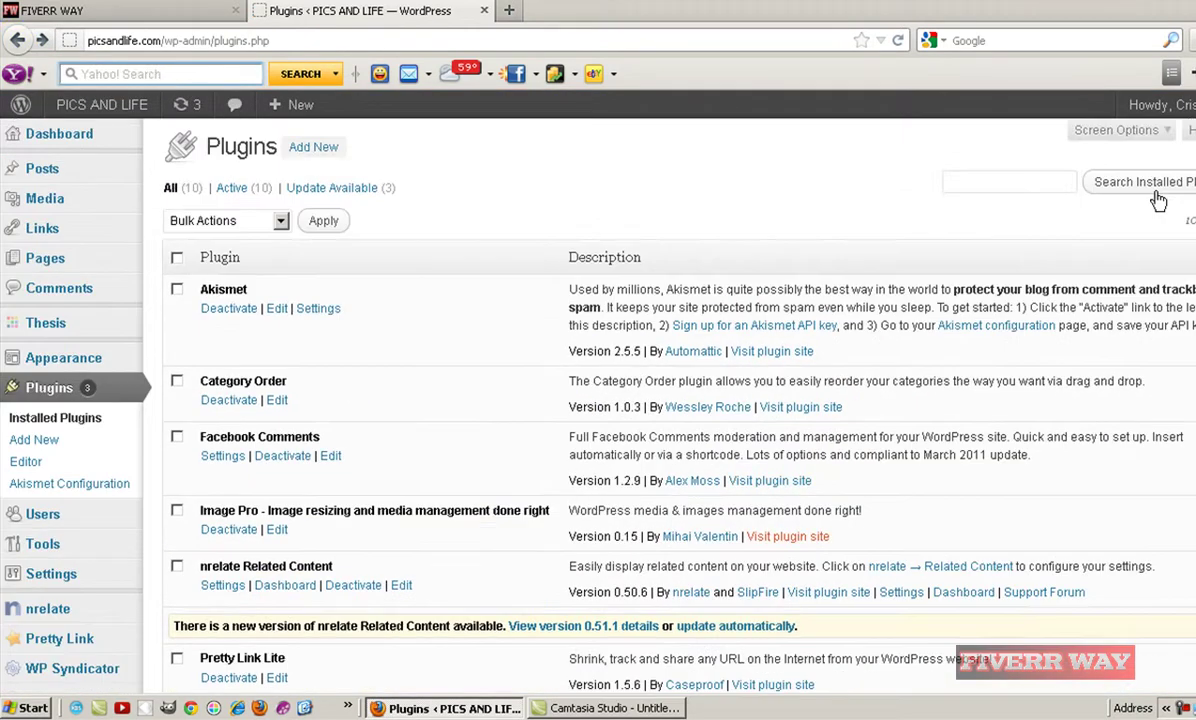
pyautogui.click(16, 41)
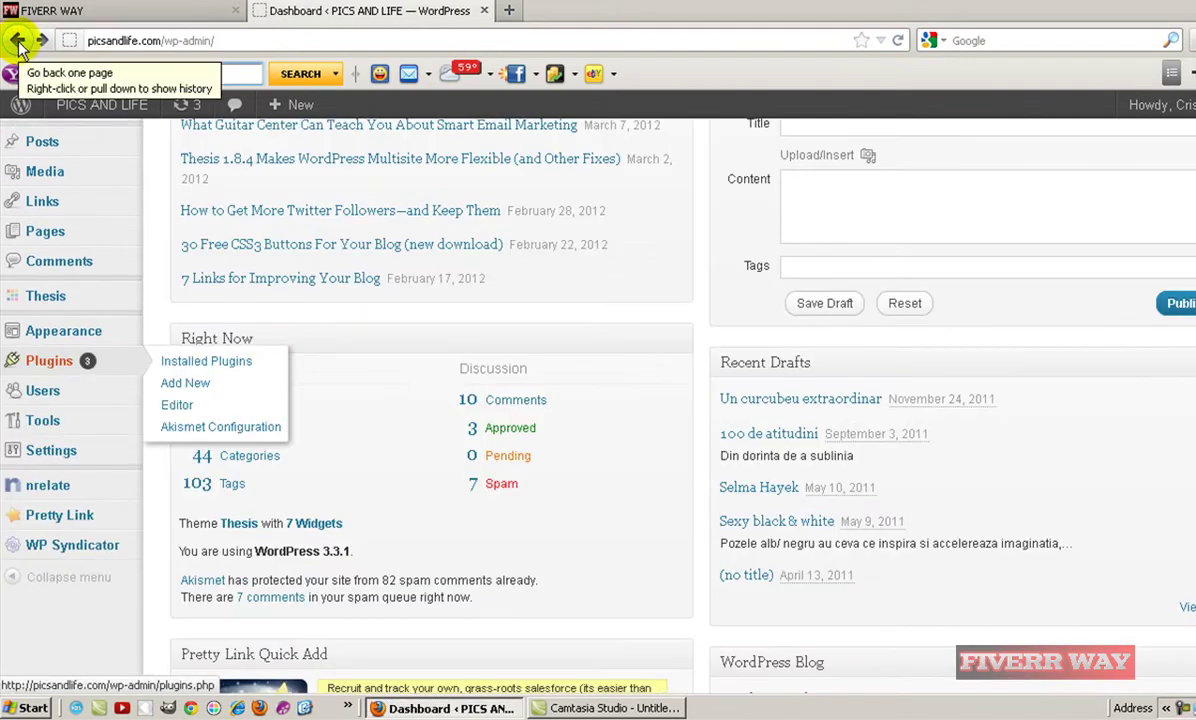
pyautogui.click(14, 42)
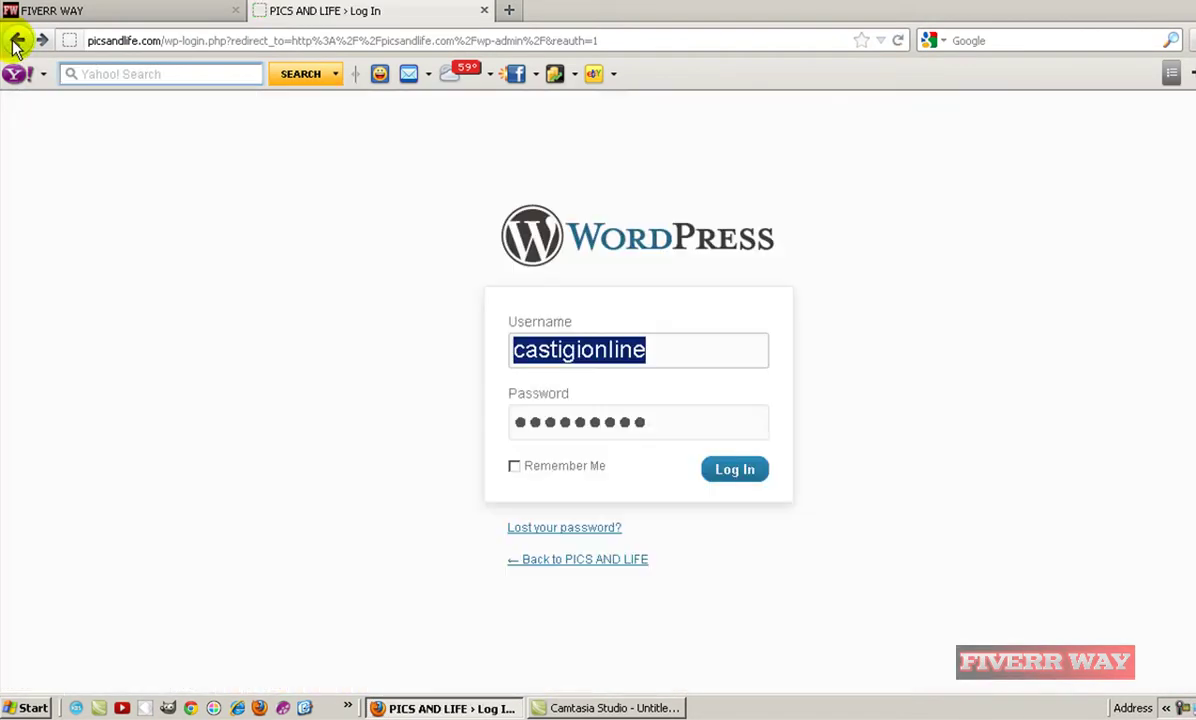
pyautogui.click(738, 472)
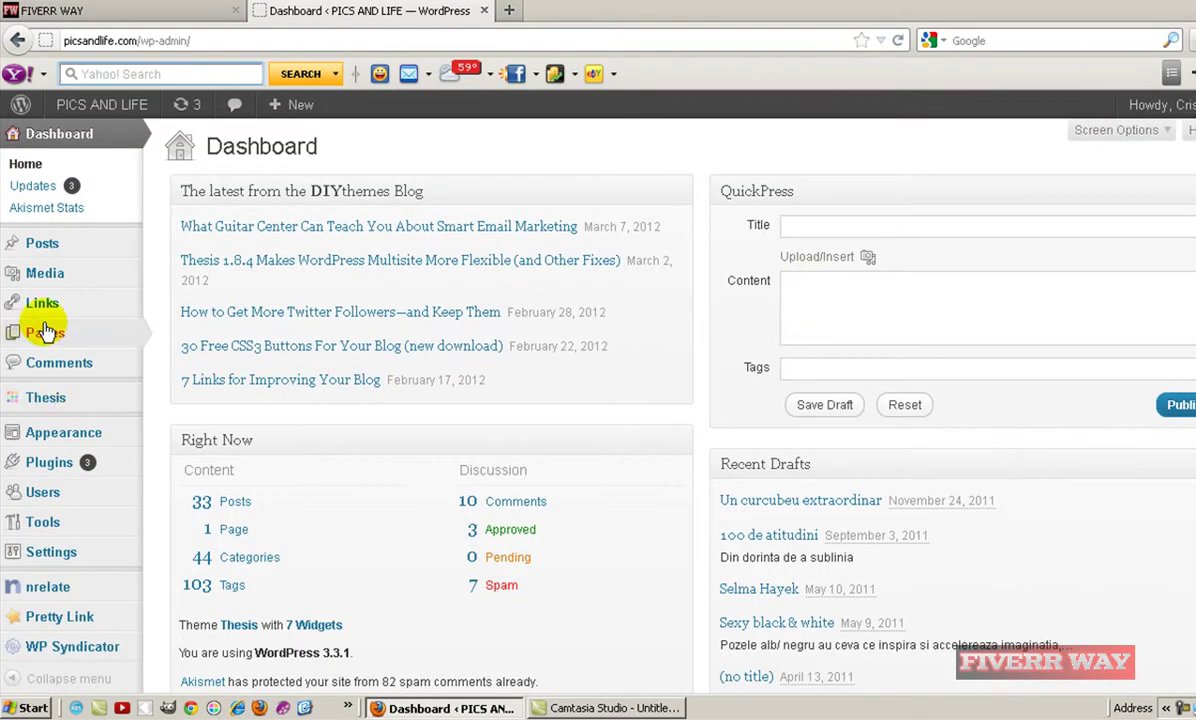
# Edit the post '39 de încălțări "sălbatice"' from the Posts list and scroll to the Zombie Shoes image.
pyautogui.click(40, 251)
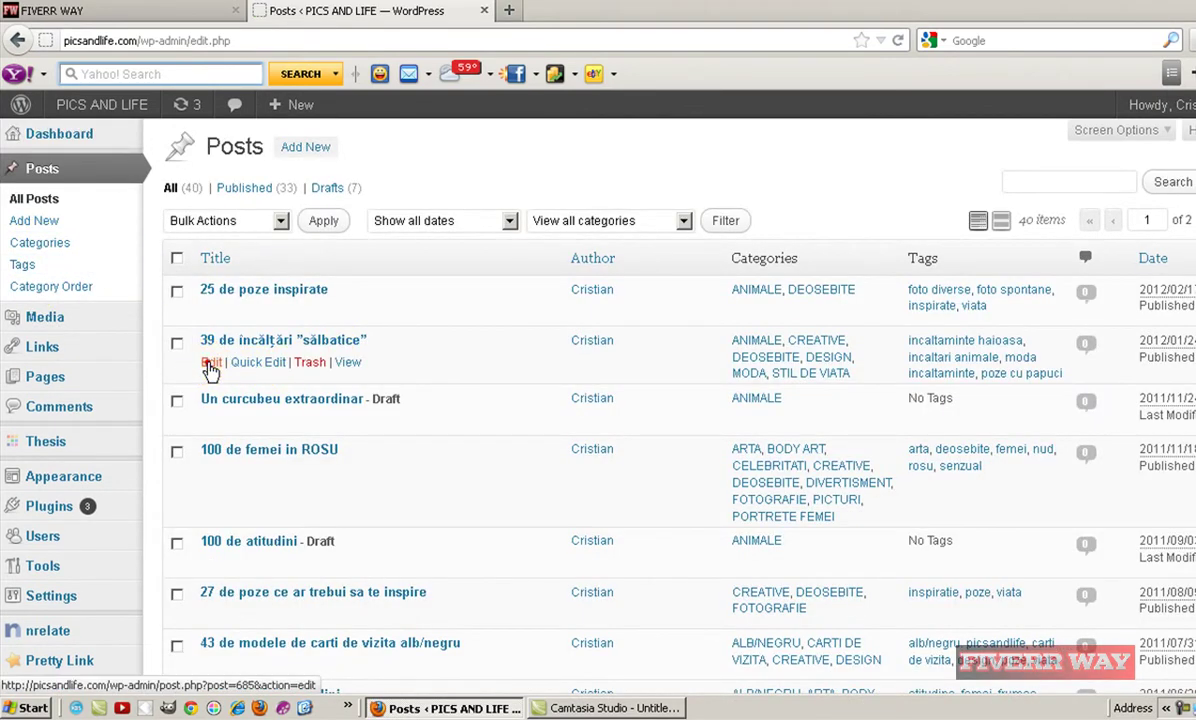
pyautogui.click(209, 366)
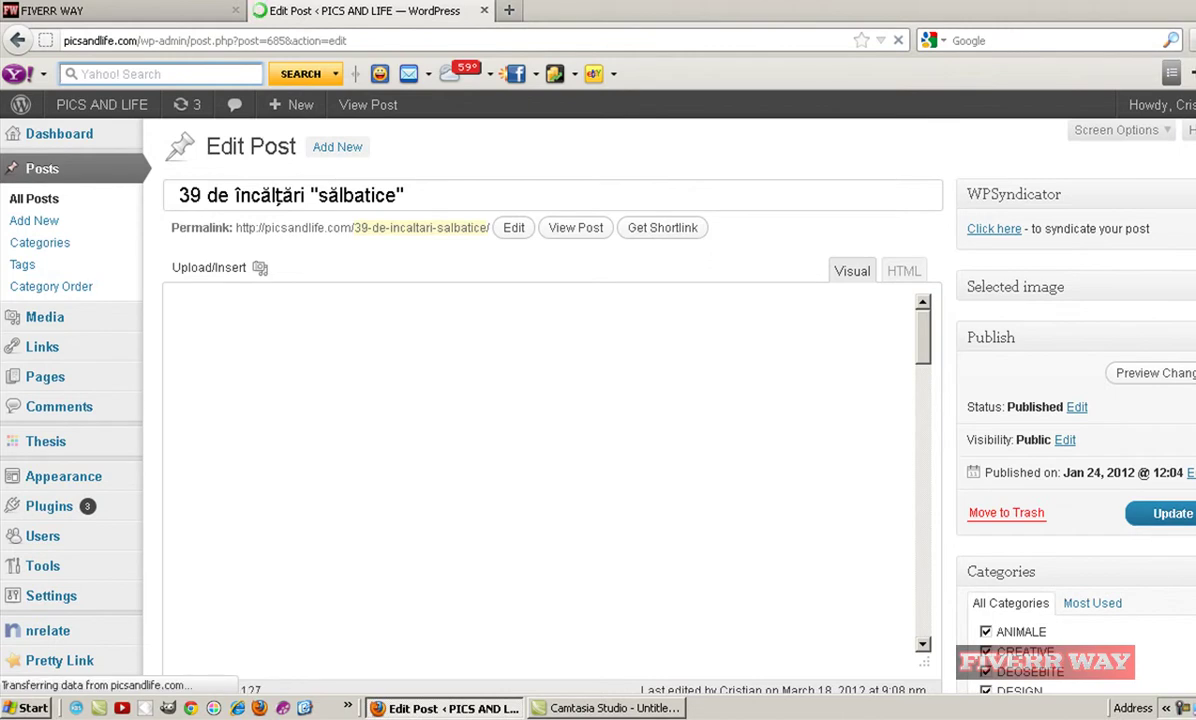
pyautogui.scroll(-2, 560, 400)
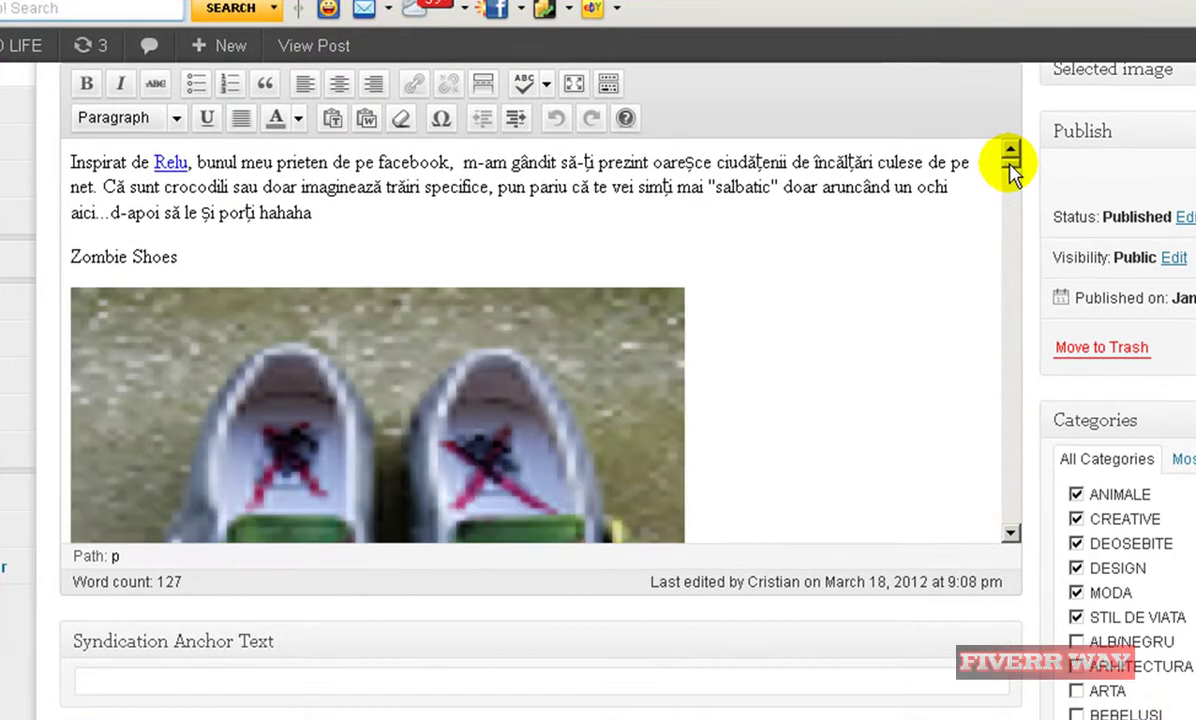
pyautogui.moveTo(1008, 163); pyautogui.dragTo(1013, 183)
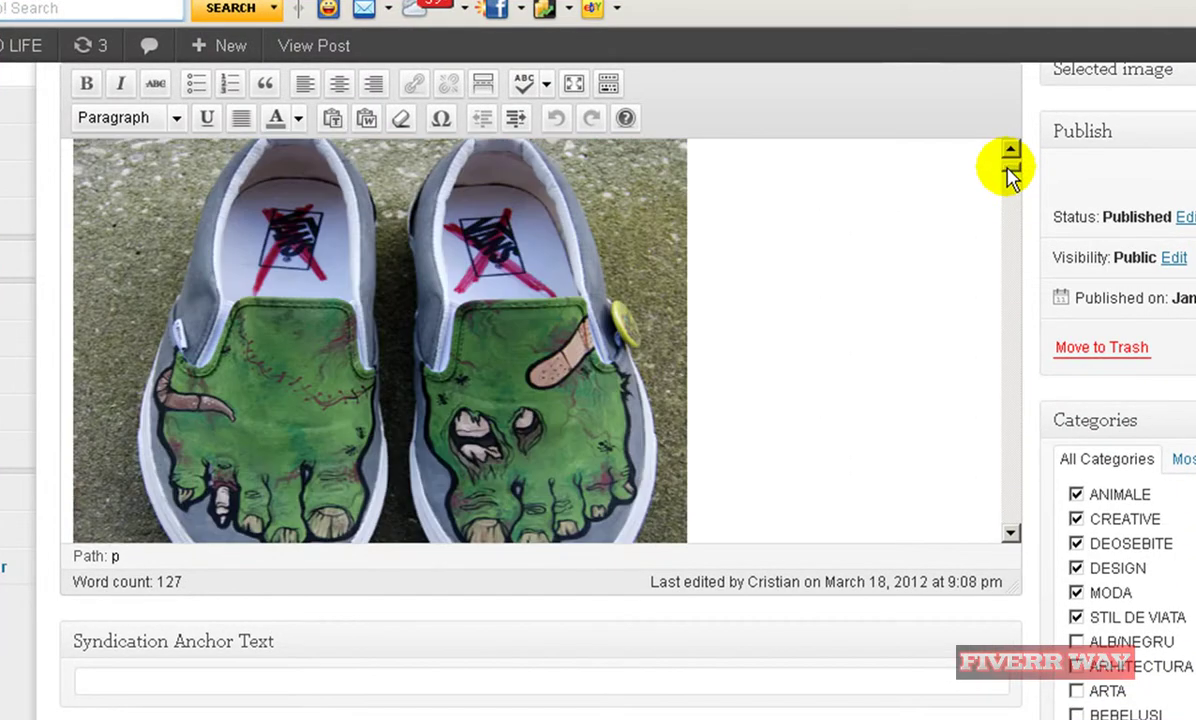
pyautogui.scroll(-1, 1010, 175)
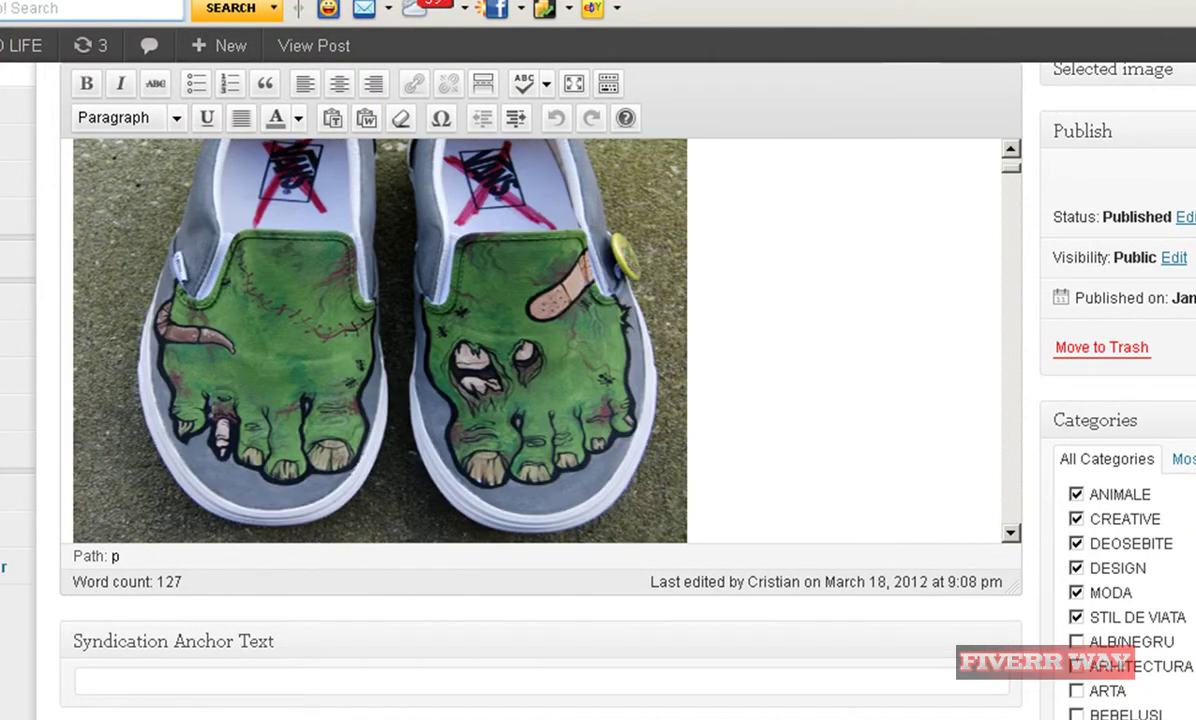
pyautogui.scroll(2, 540, 390)
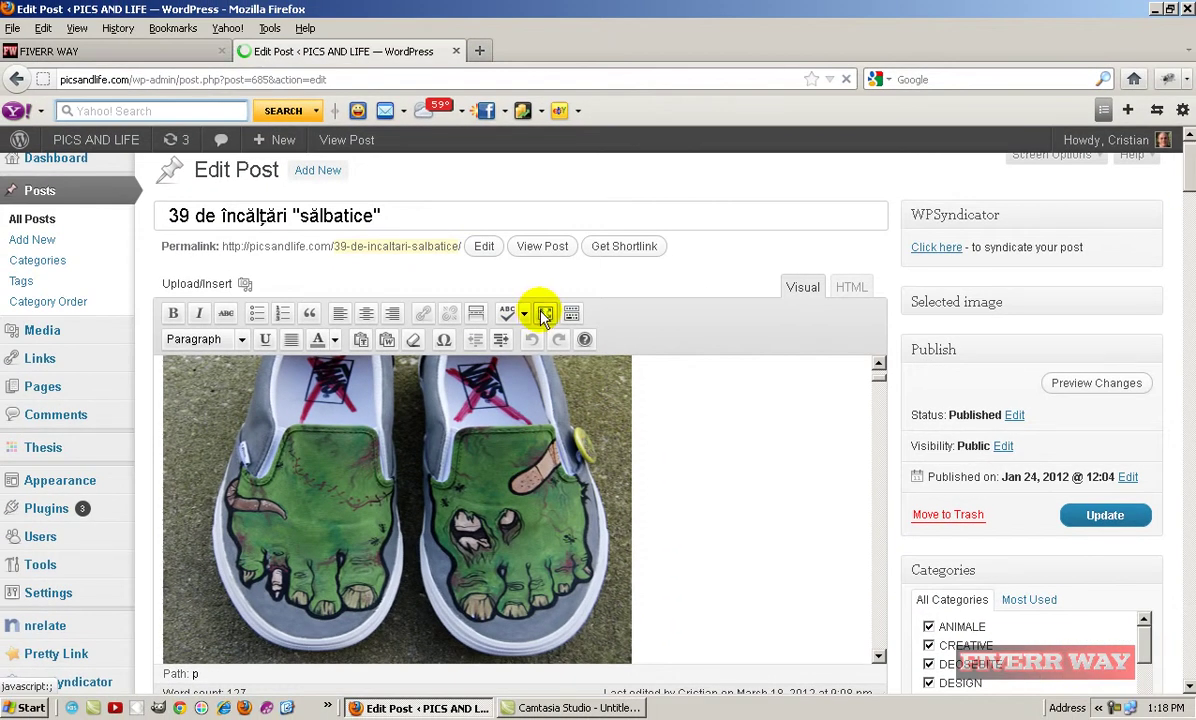
# Switch the shoes post to full-screen editing and select the Zombie Shoes image.
pyautogui.click(545, 316)
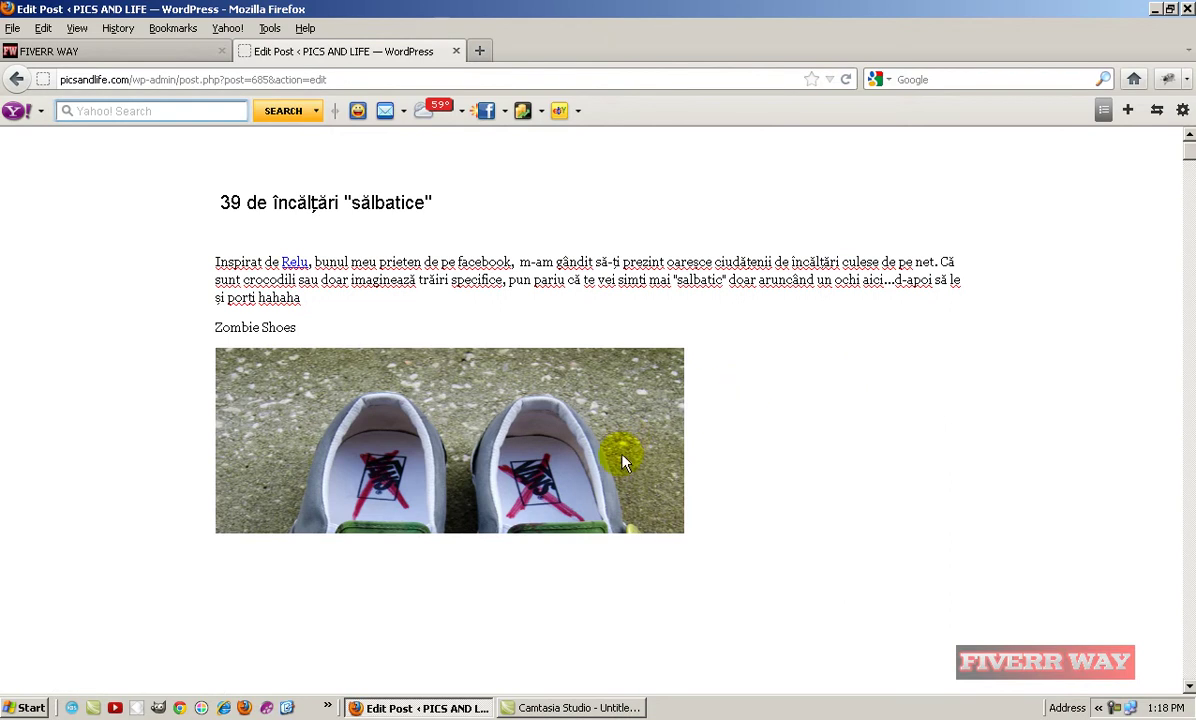
pyautogui.moveTo(1188, 160)
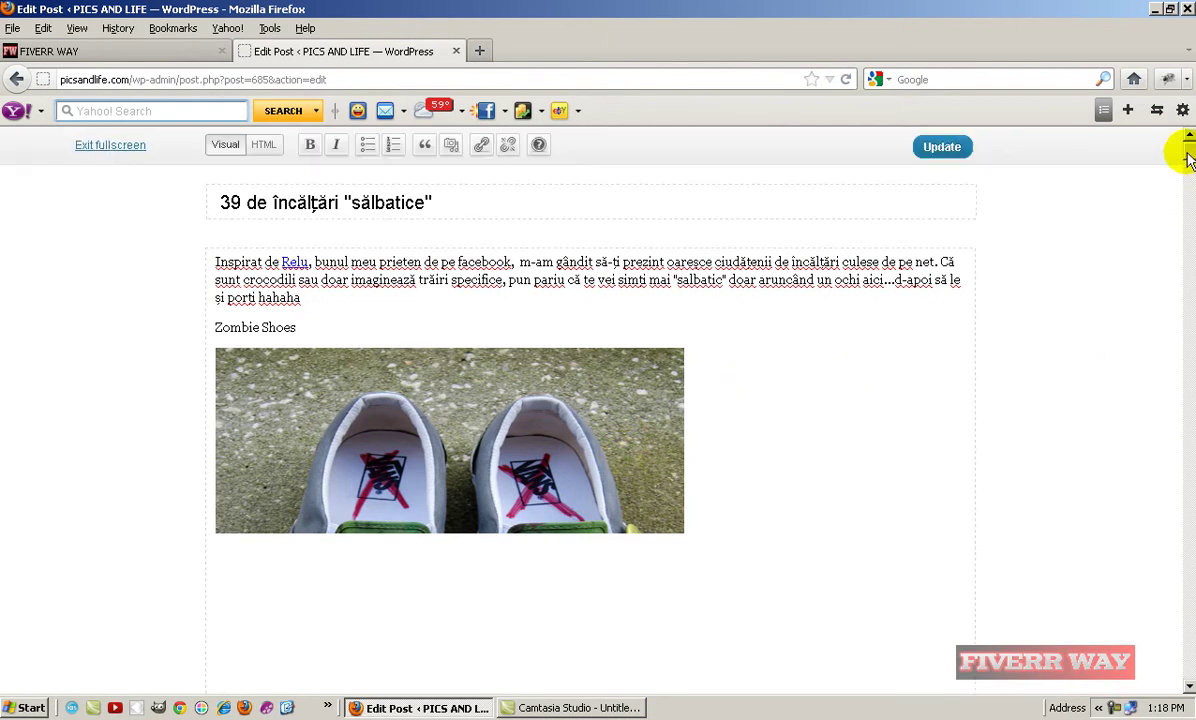
pyautogui.moveTo(1188, 160); pyautogui.dragTo(1167, 139)
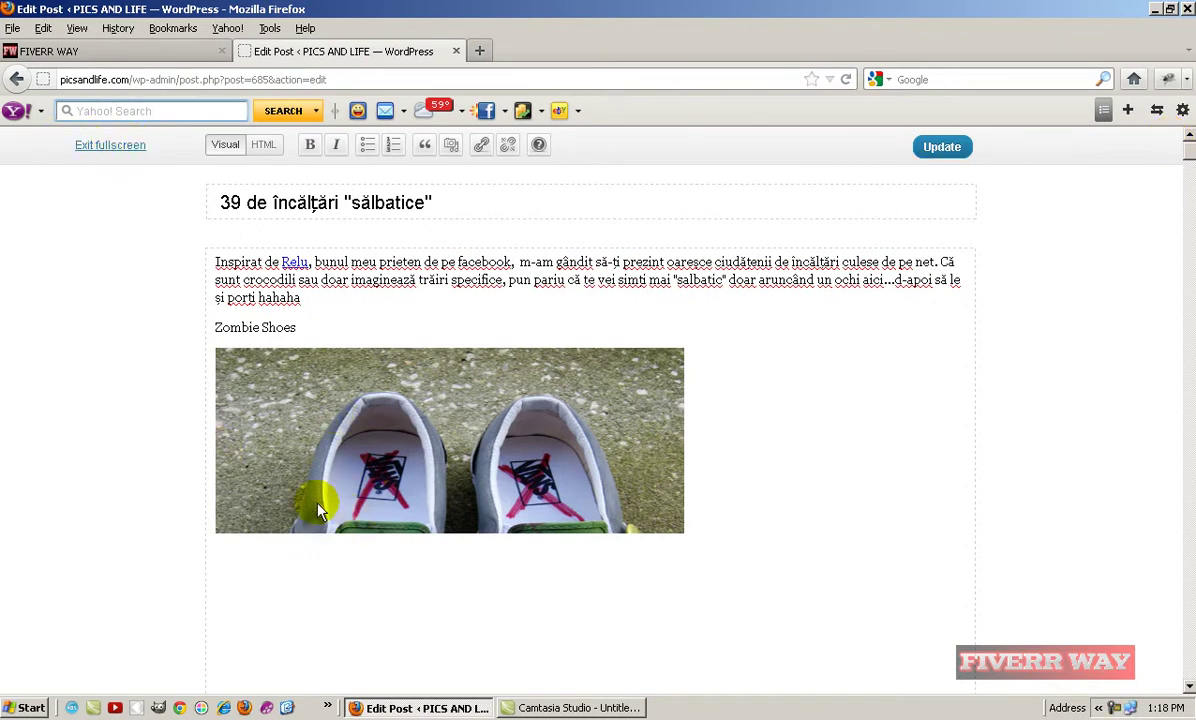
pyautogui.click(272, 465)
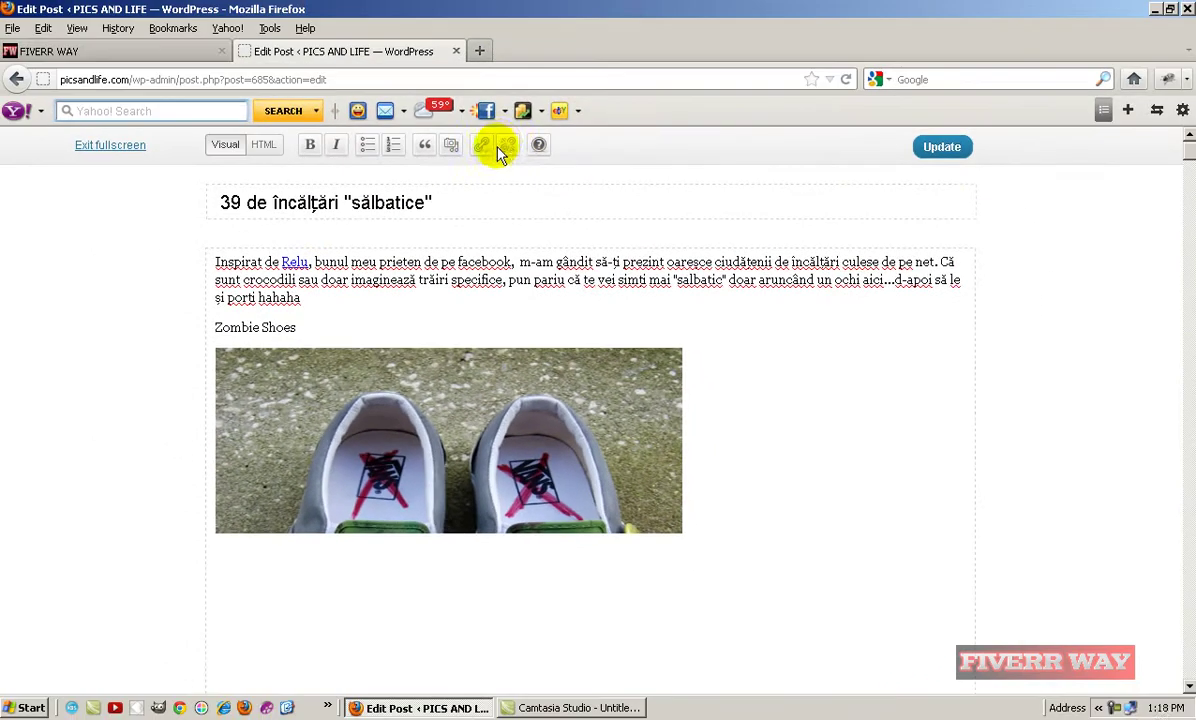
# Leave full-screen mode and narrow the leopard heels image to about 501 px wide.
pyautogui.click(88, 150)
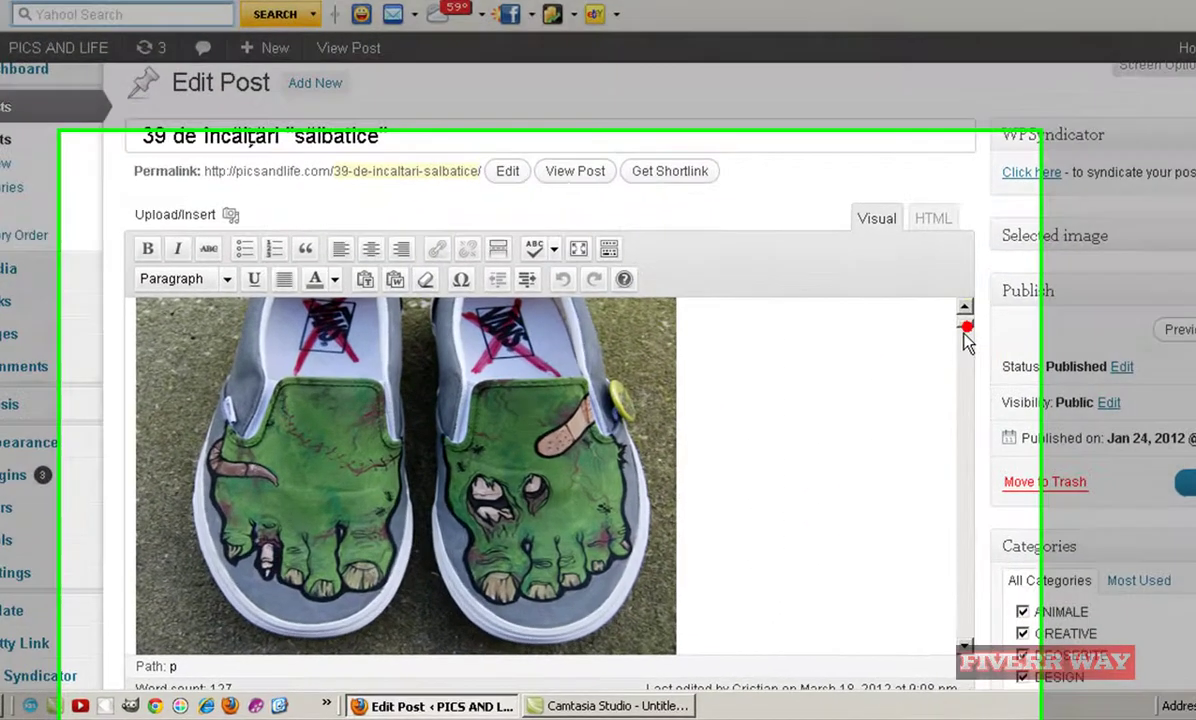
pyautogui.moveTo(881, 385); pyautogui.dragTo(878, 406)
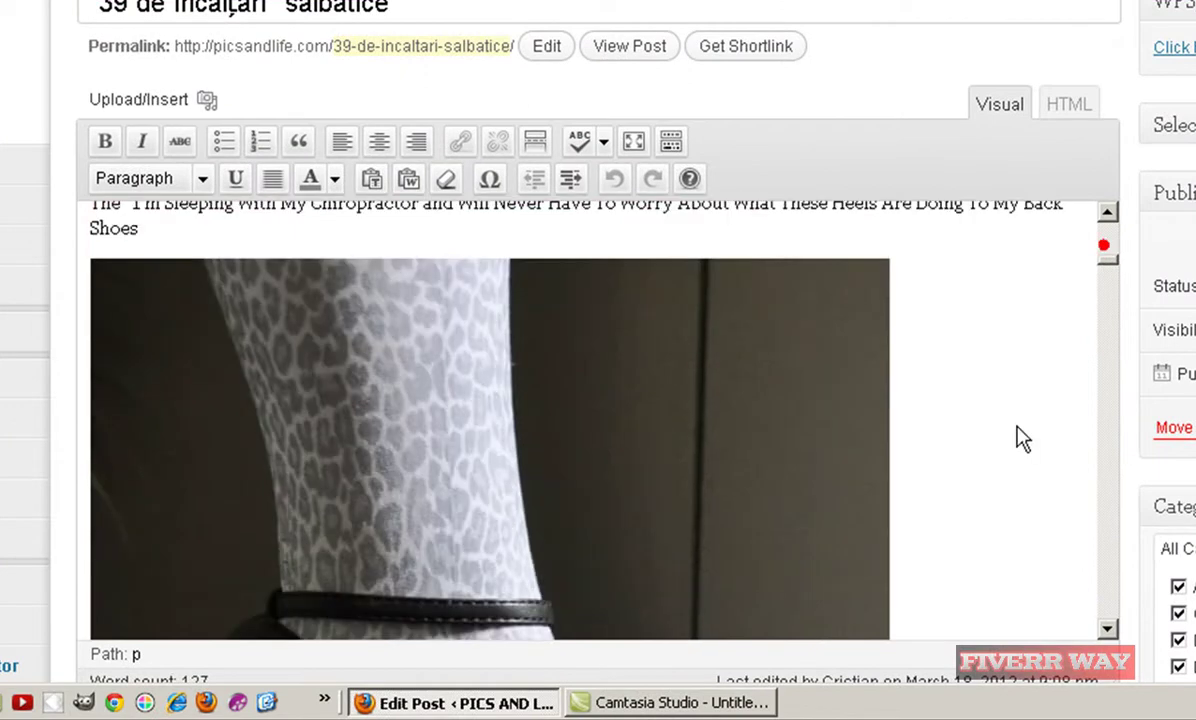
pyautogui.click(804, 516)
pyautogui.click(963, 226)
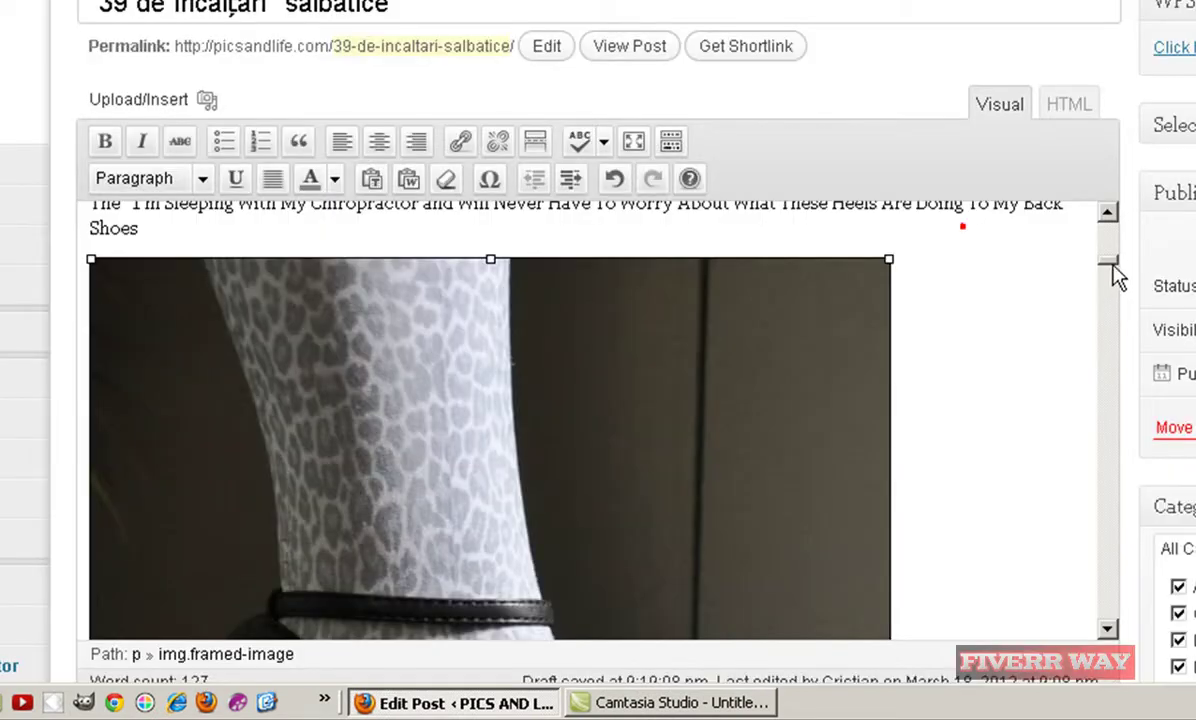
pyautogui.click(1110, 263)
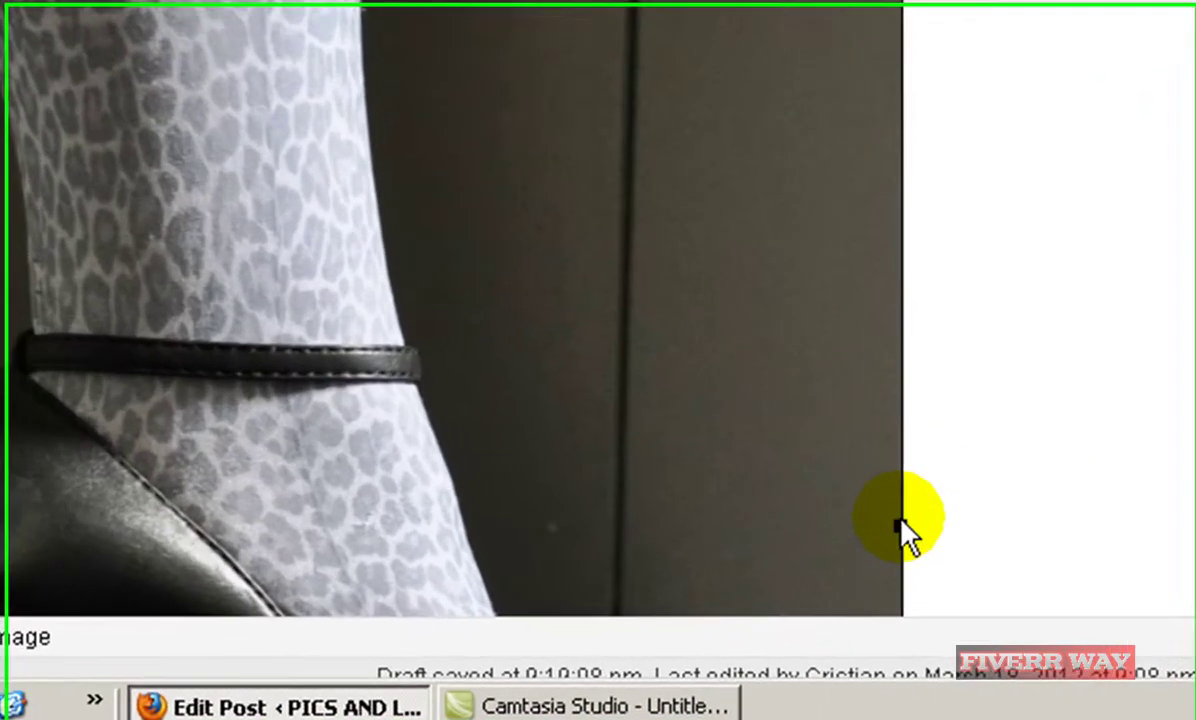
pyautogui.click(887, 575)
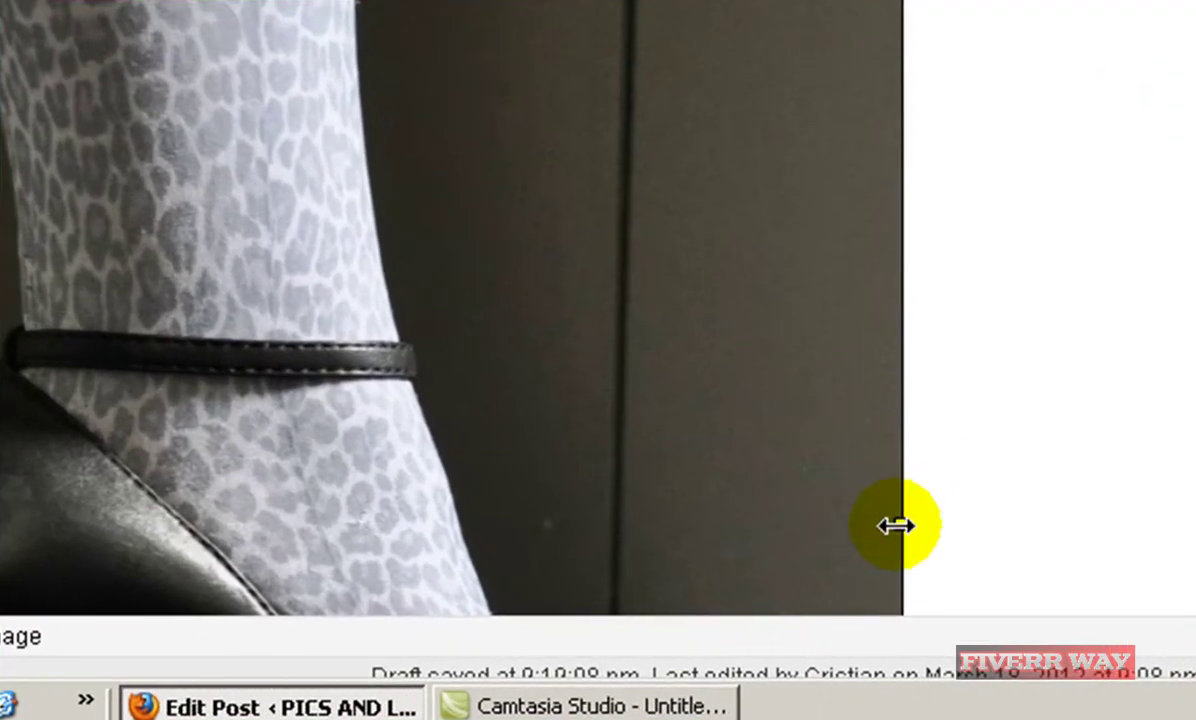
pyautogui.moveTo(903, 521); pyautogui.dragTo(715, 515)
# Resize the camo shoe image to 594 × 400 pixels, dismissing the image warning.
pyautogui.scroll(-5, 1185, 115)
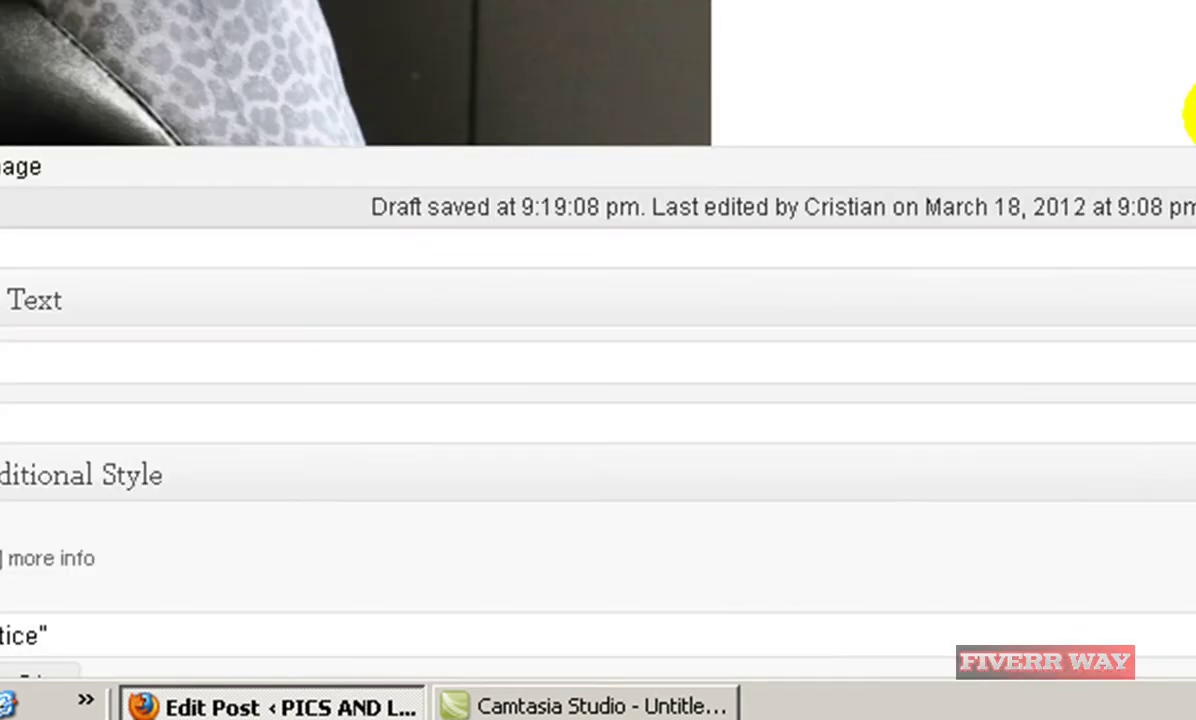
pyautogui.scroll(3, 598, 300)
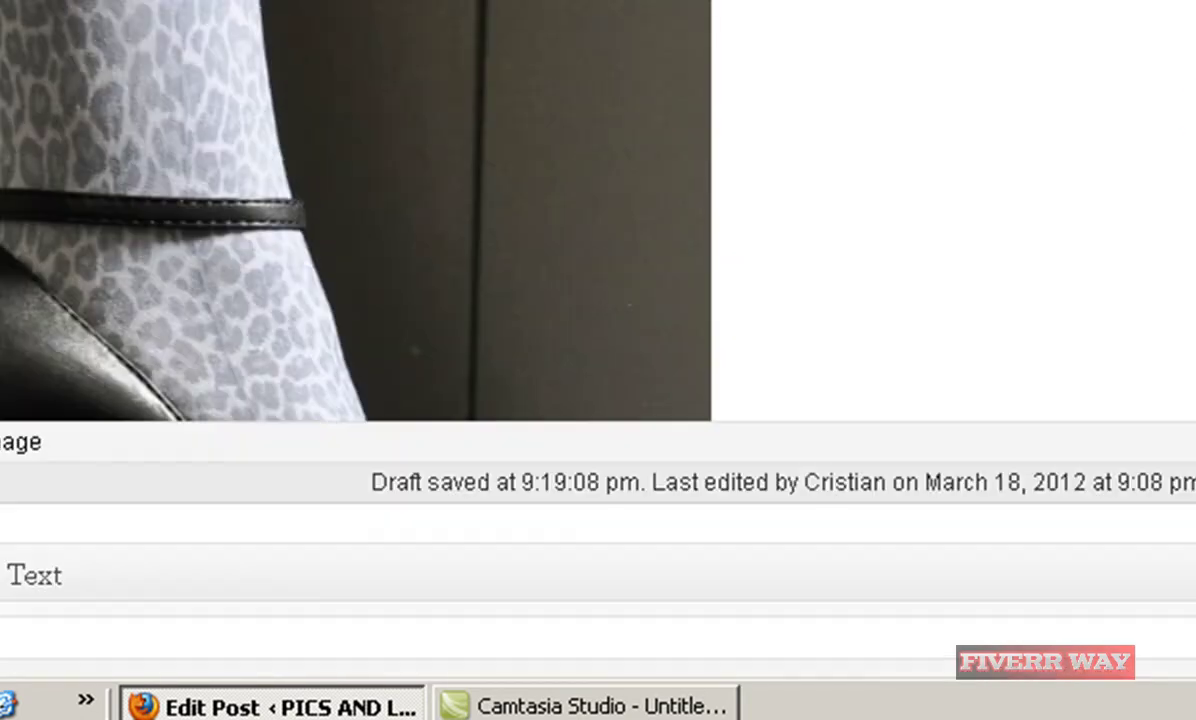
pyautogui.scroll(6, 355, 230)
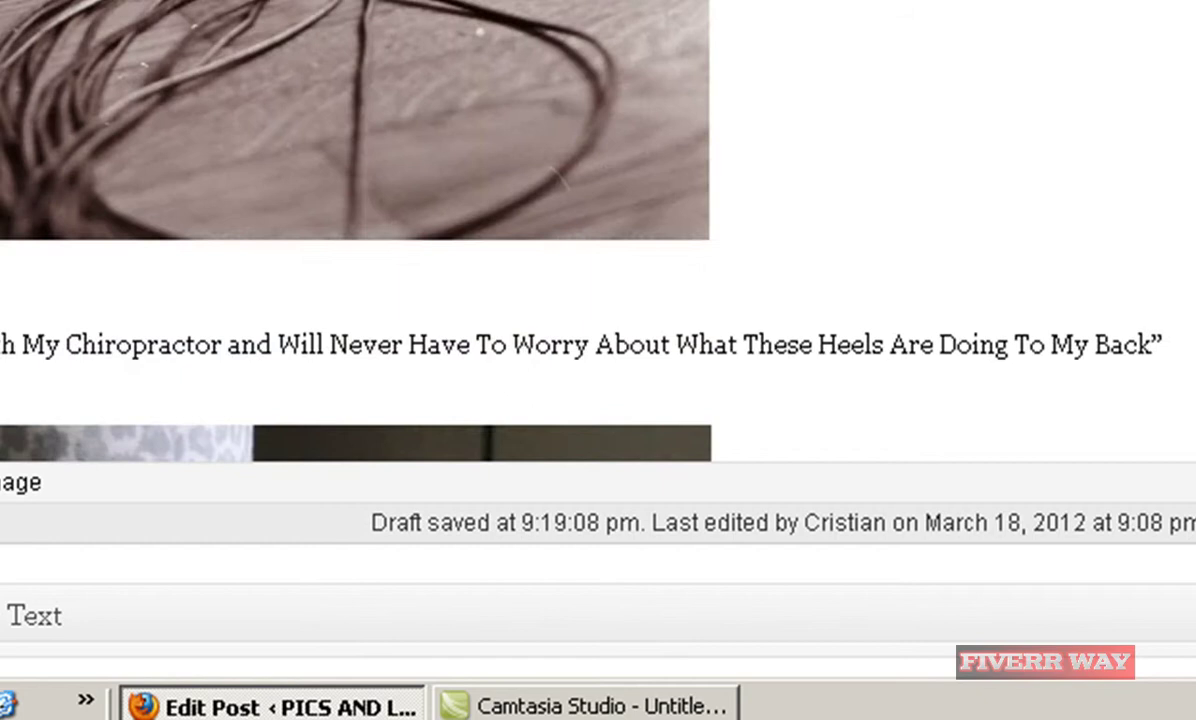
pyautogui.scroll(-10, 355, 230)
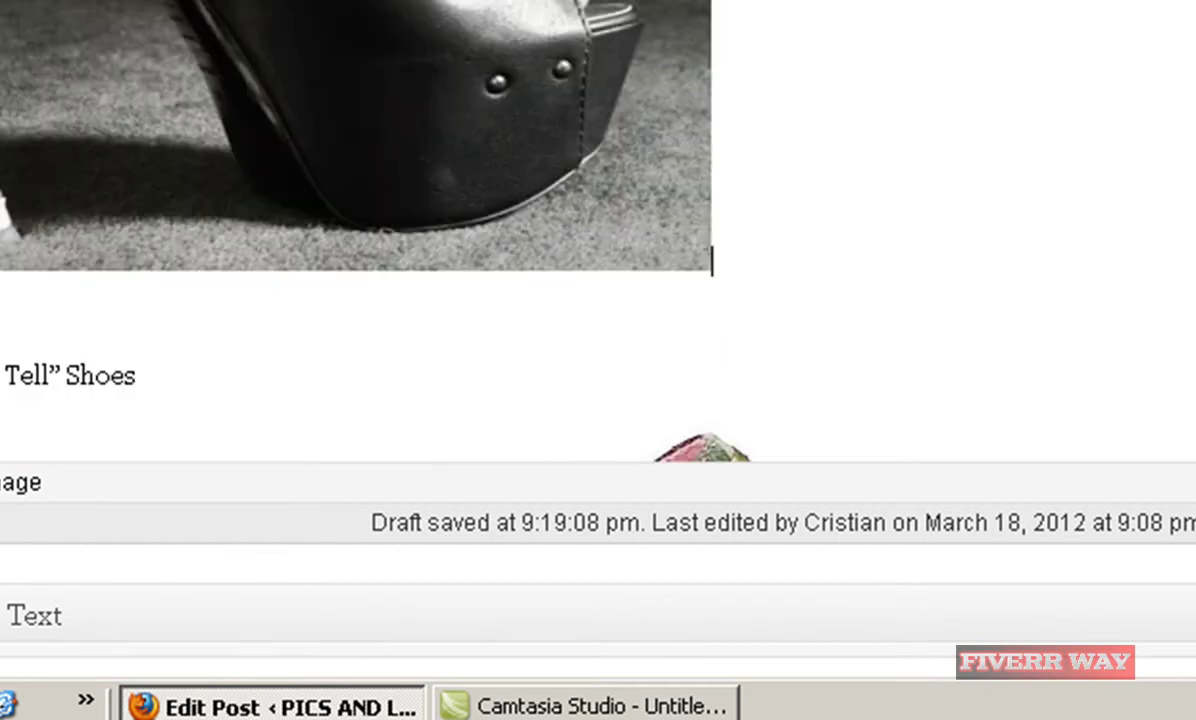
pyautogui.scroll(-5, 400, 230)
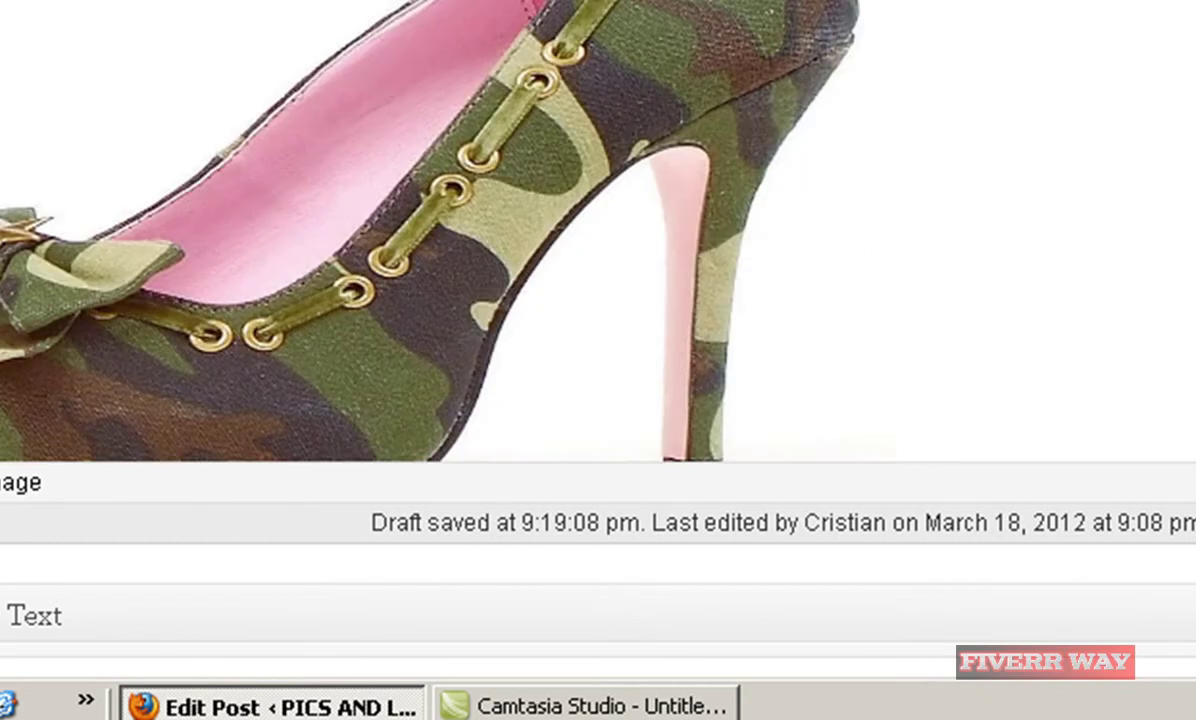
pyautogui.click(684, 110)
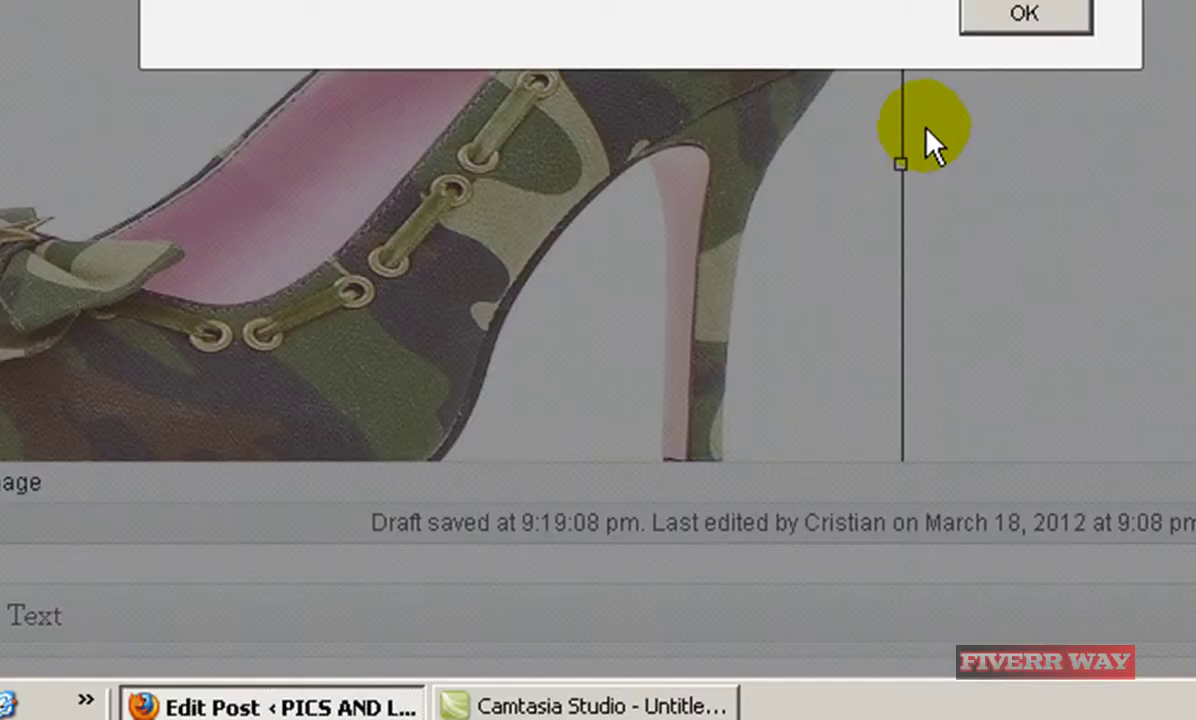
pyautogui.click(1011, 11)
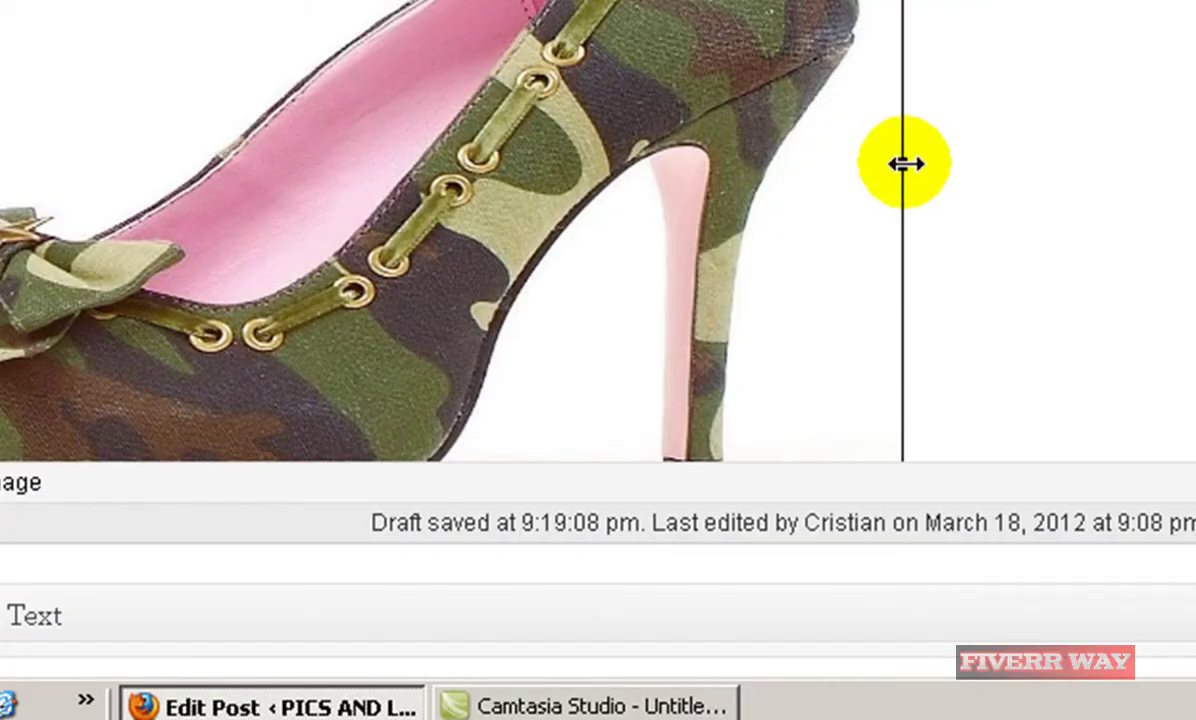
pyautogui.moveTo(903, 164); pyautogui.dragTo(718, 162)
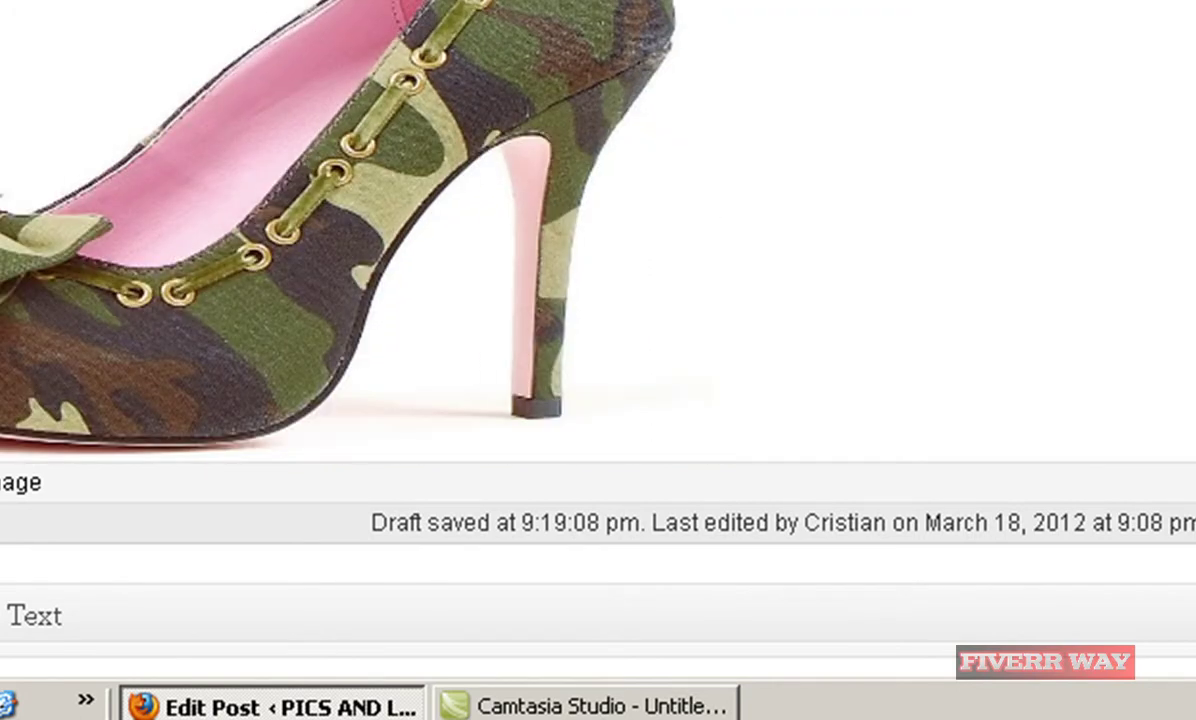
pyautogui.scroll(5, 956, 55)
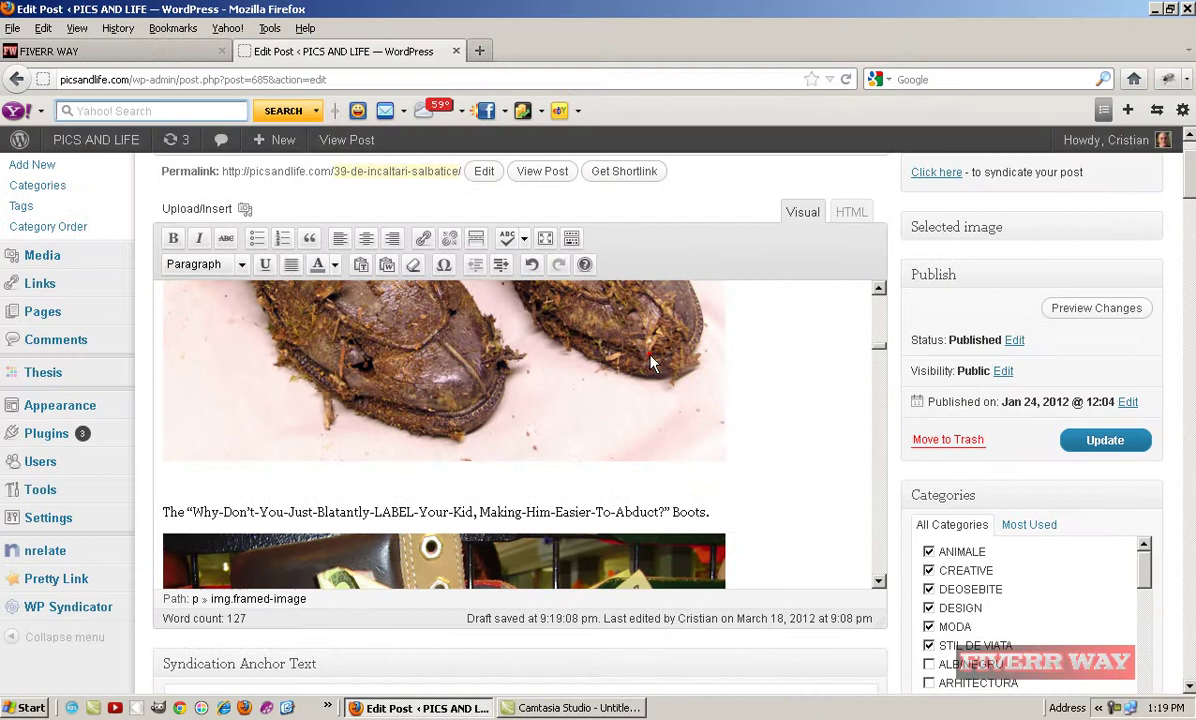
# Shrink the boots photo to 499 × 500 px, then scroll down to the Available images panel.
pyautogui.click(649, 350)
pyautogui.click(772, 372)
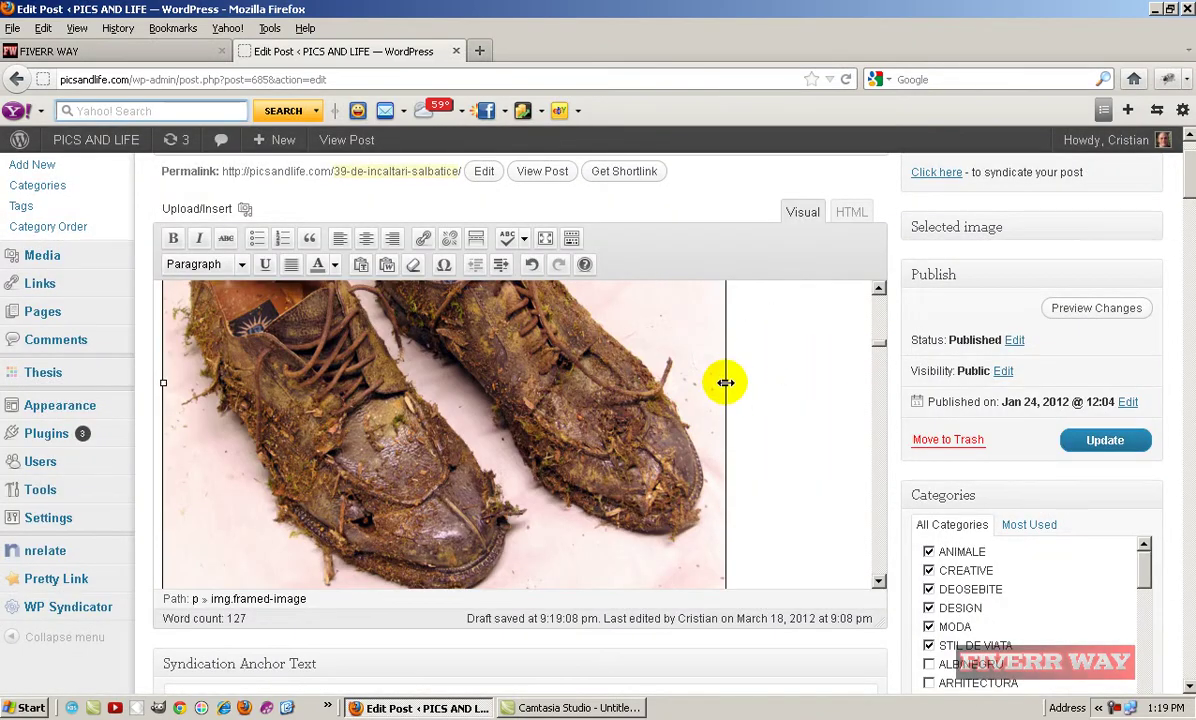
pyautogui.moveTo(725, 382); pyautogui.dragTo(633, 382)
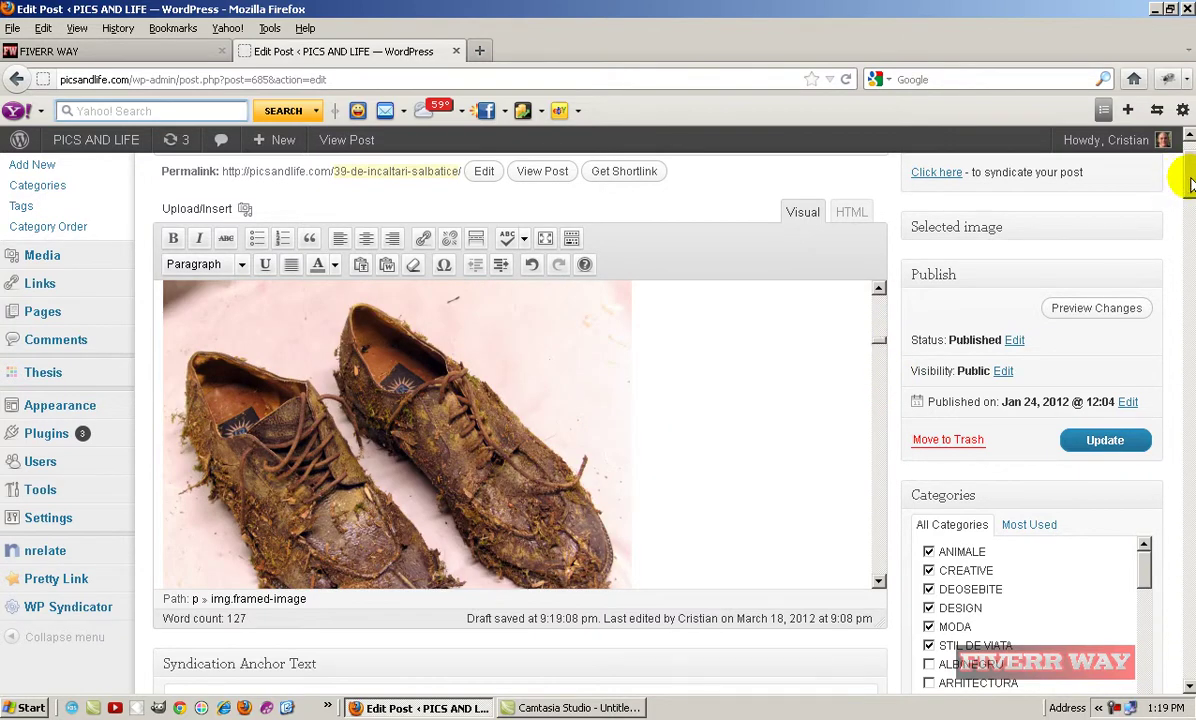
pyautogui.moveTo(1190, 185); pyautogui.dragTo(1175, 649)
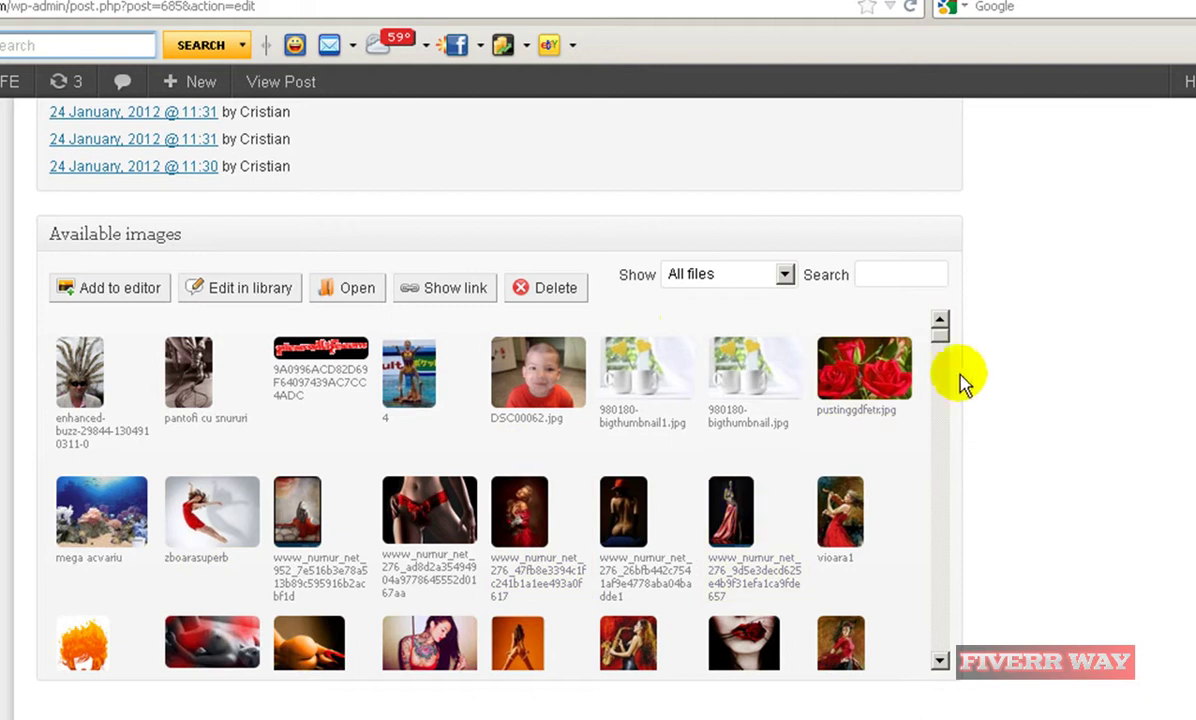
pyautogui.moveTo(940, 334)
pyautogui.mouseDown()
pyautogui.moveTo(938, 455)
pyautogui.moveTo(937, 320)
pyautogui.mouseUp()
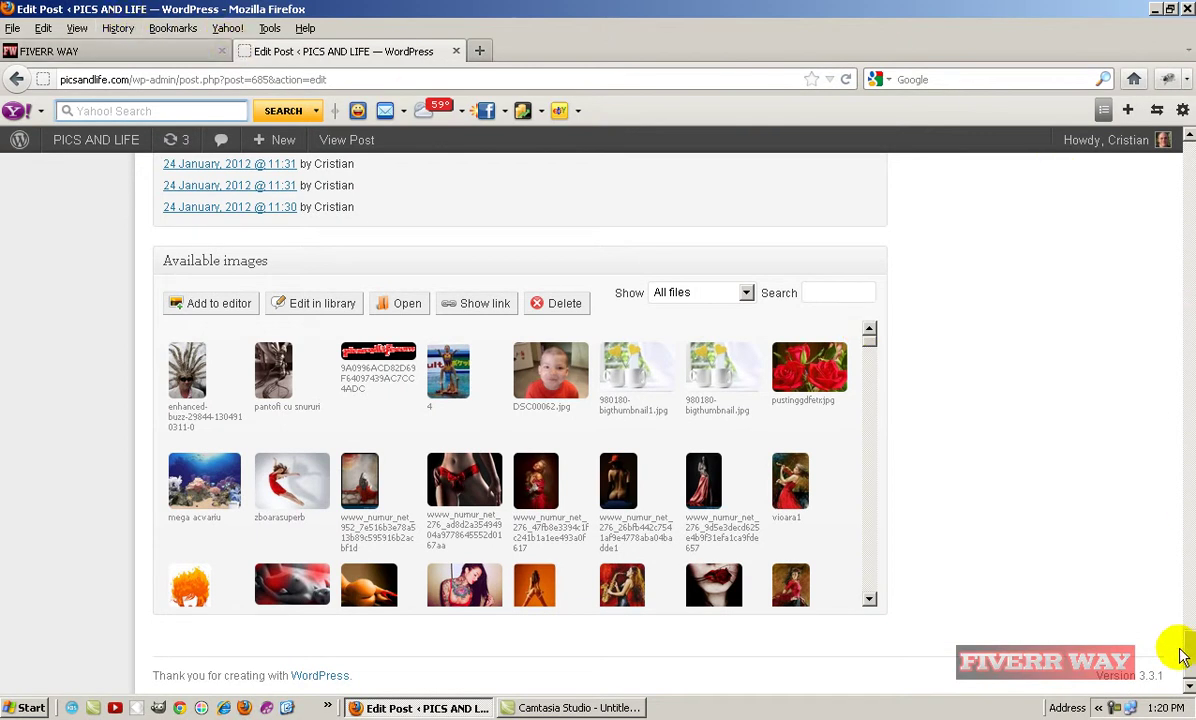
pyautogui.moveTo(1190, 655); pyautogui.dragTo(1191, 140)
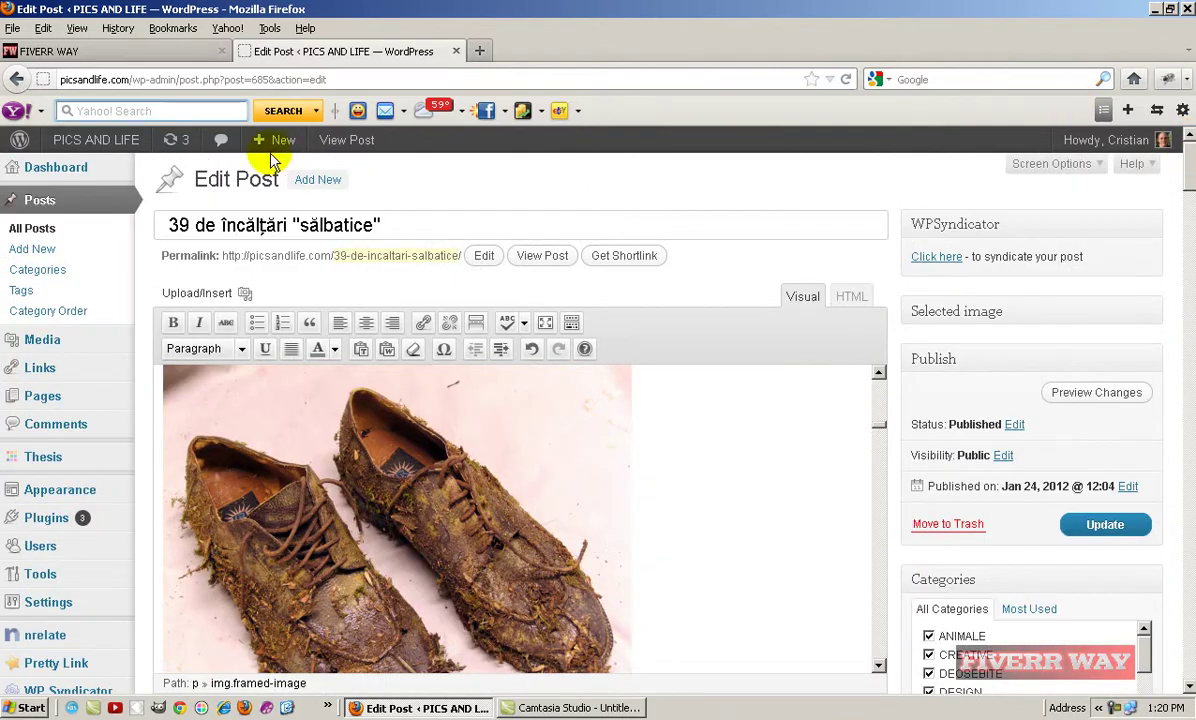
# Start leaving for the public site, but stay on the editor page to keep unsaved changes.
pyautogui.moveTo(62, 140)
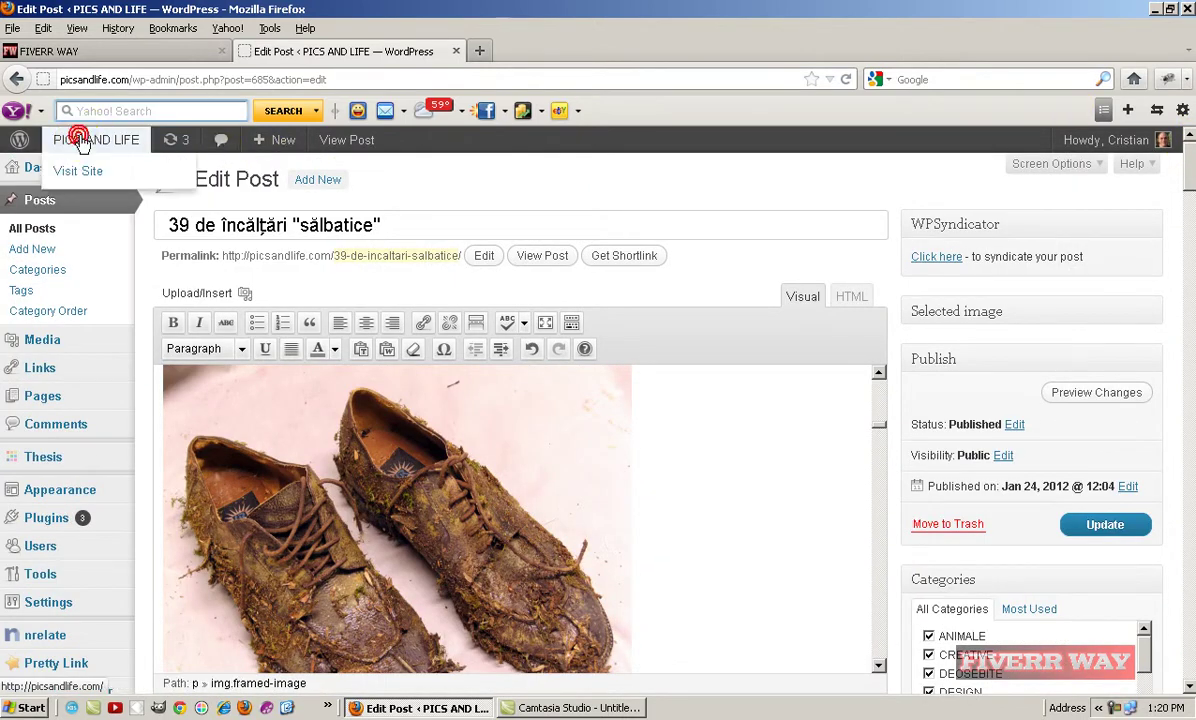
pyautogui.click(83, 143)
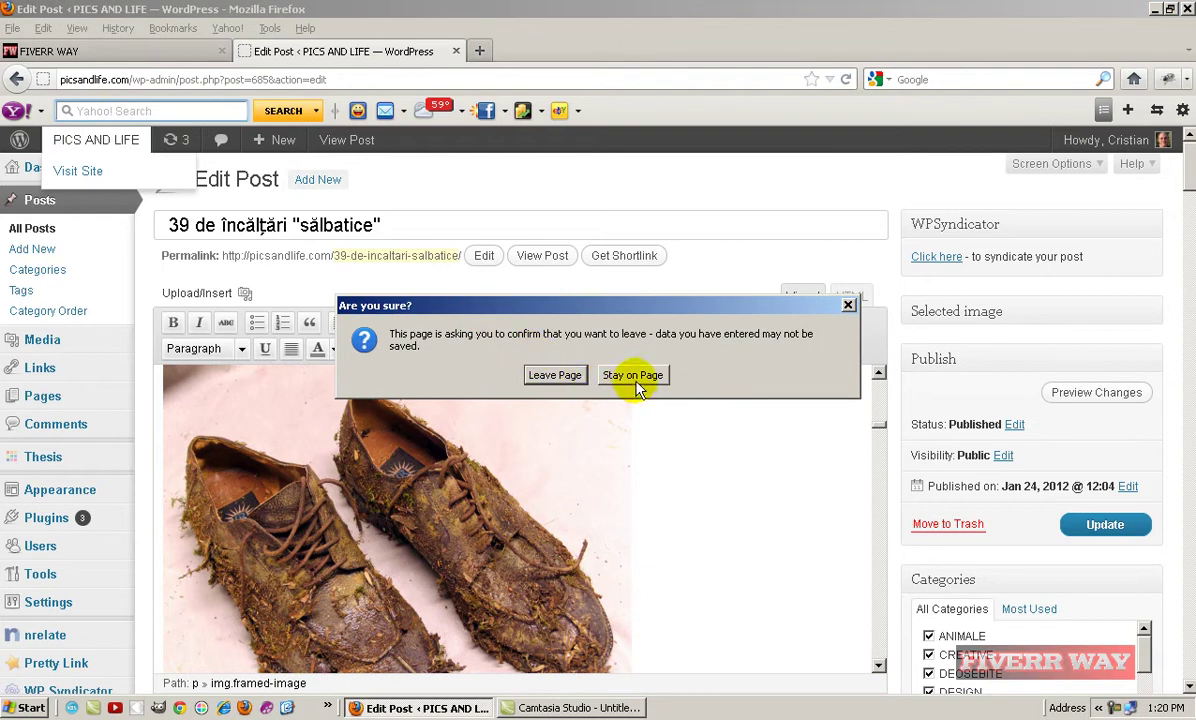
pyautogui.click(633, 378)
# Update the published shoes post so the resized images are saved.
pyautogui.click(1090, 520)
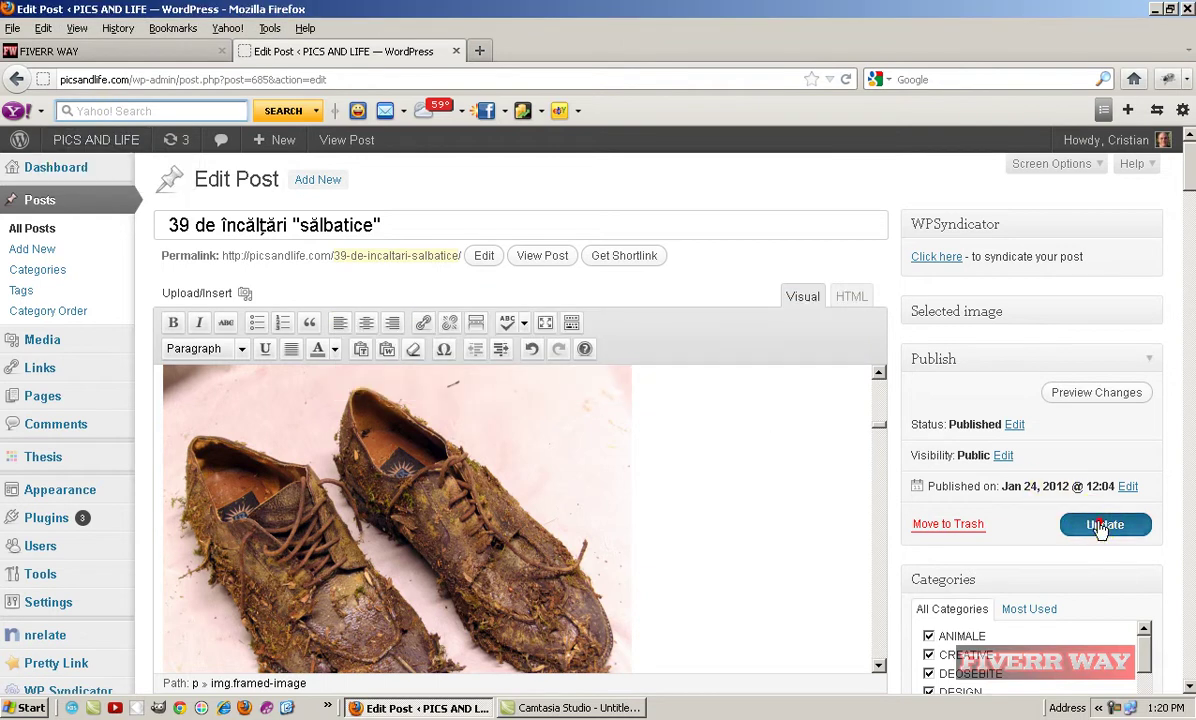
pyautogui.click(1096, 528)
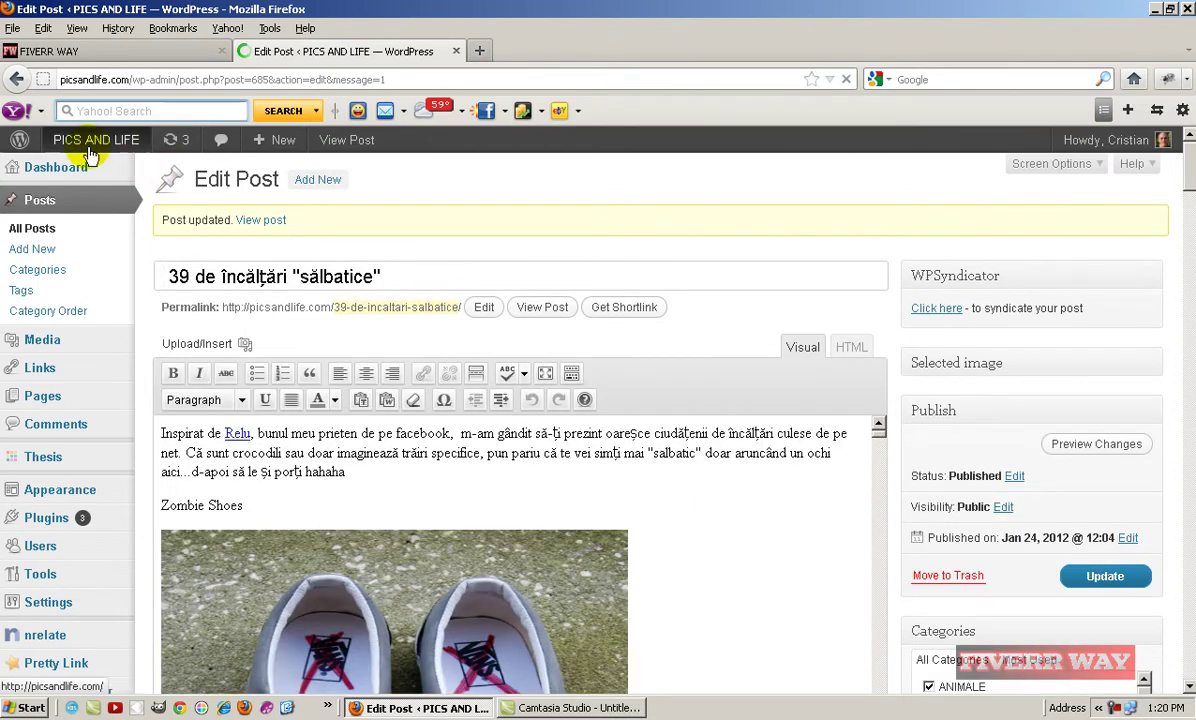
pyautogui.click(88, 145)
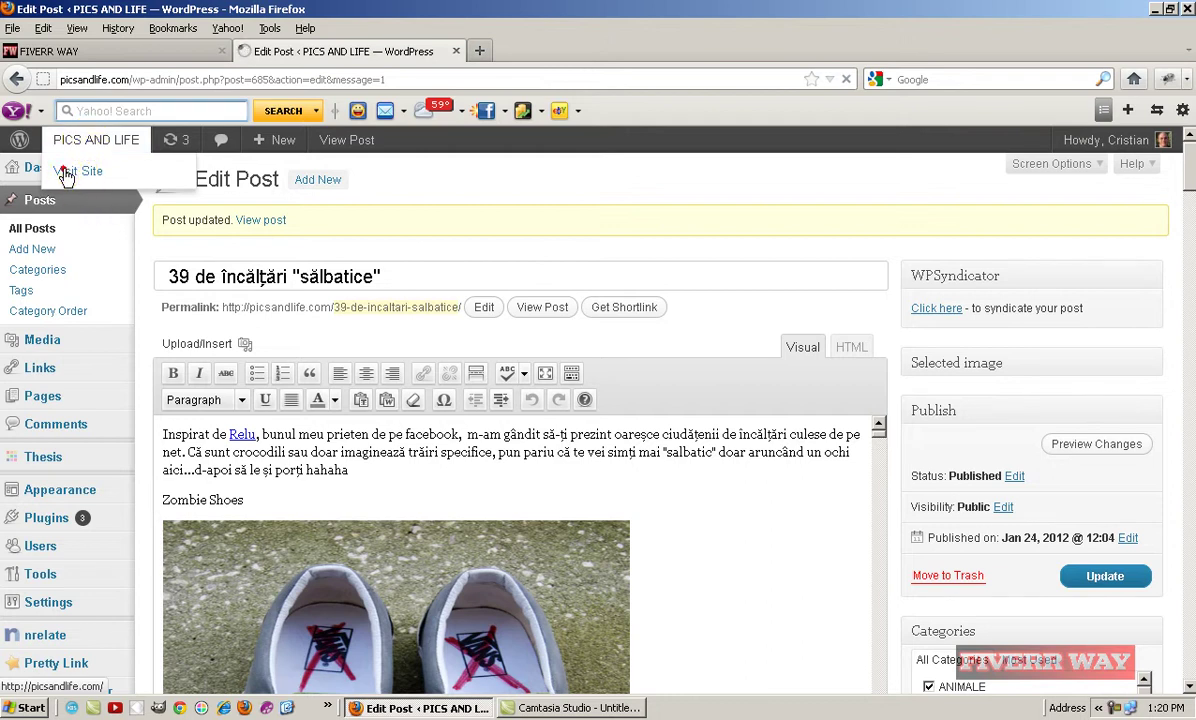
# Visit the live blog and scroll through the '39 de încălțări' post with its resized images.
pyautogui.click(66, 176)
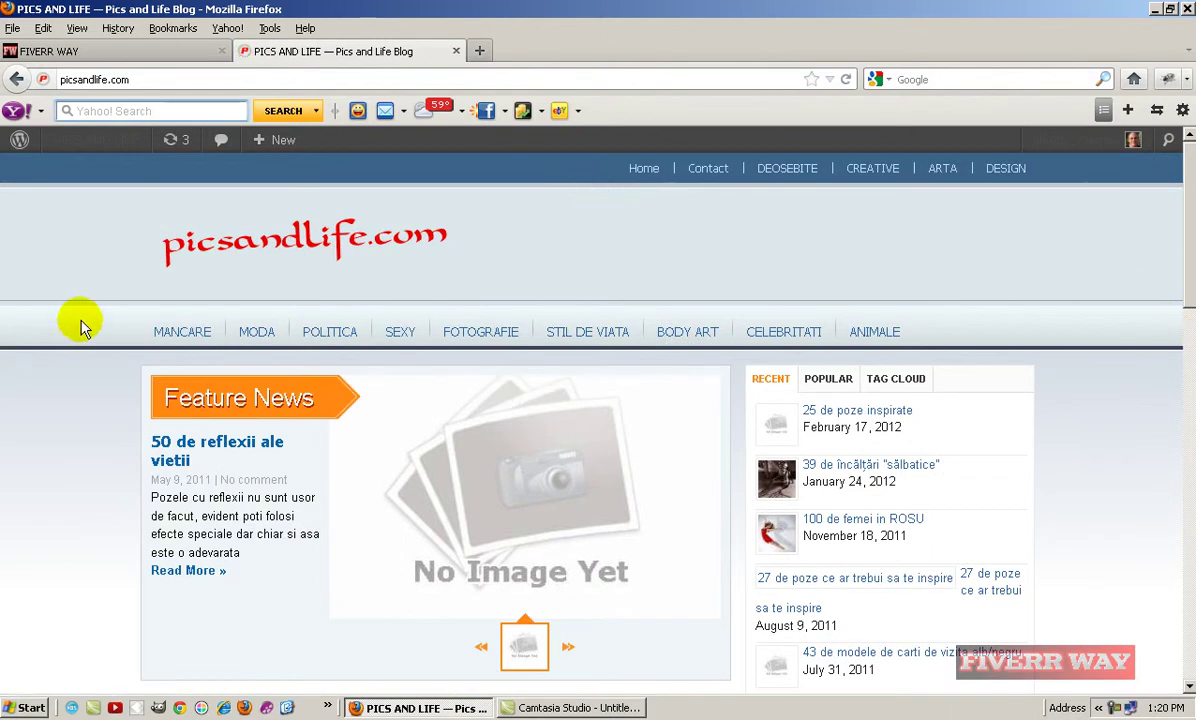
pyautogui.click(259, 340)
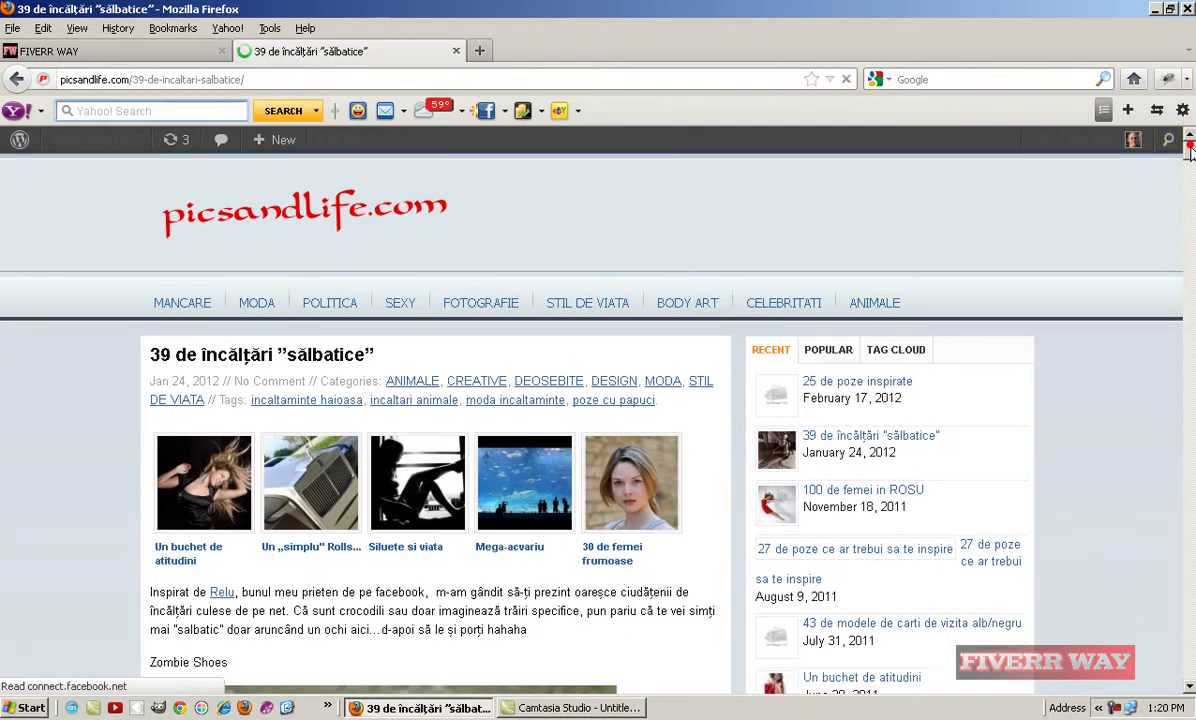
pyautogui.moveTo(1190, 150); pyautogui.dragTo(1143, 141)
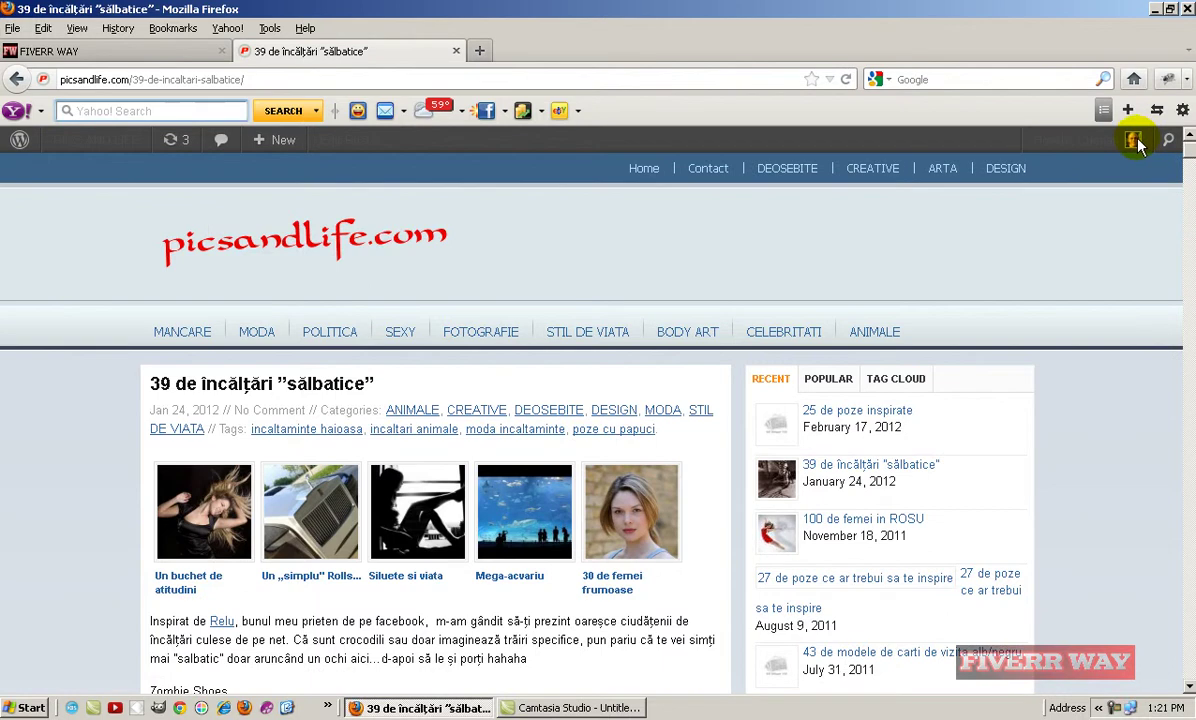
pyautogui.scroll(-1, 1130, 153)
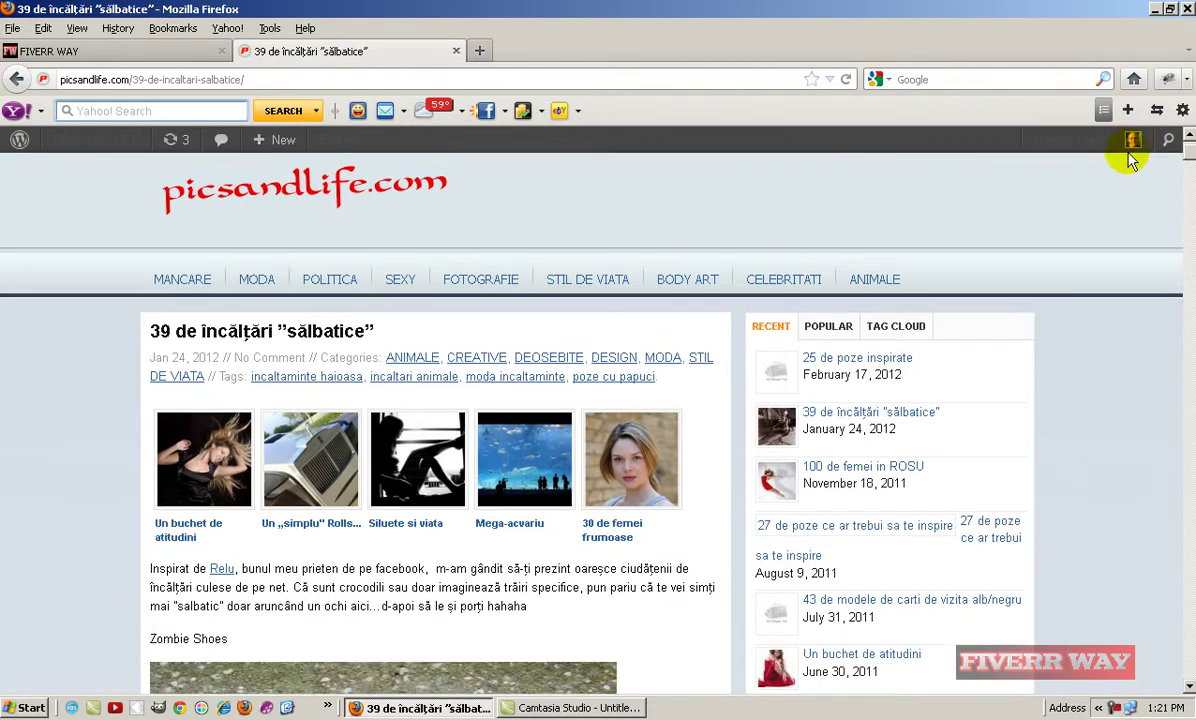
pyautogui.scroll(1, 1125, 157)
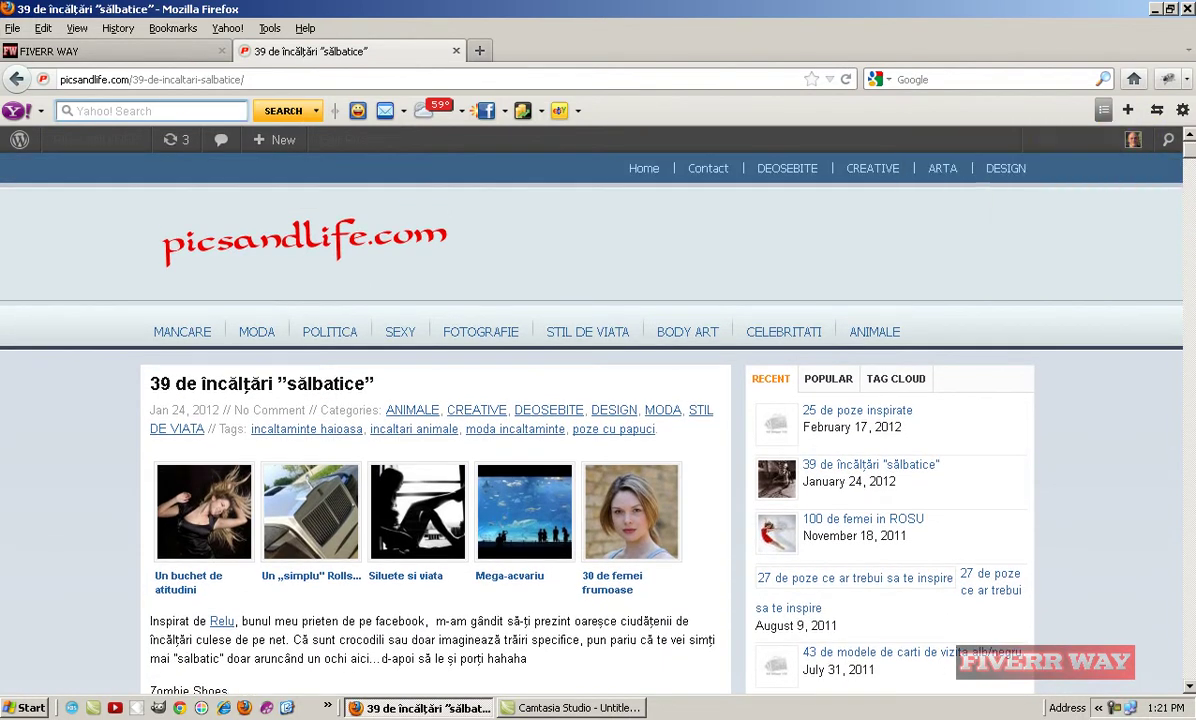
pyautogui.moveTo(72, 139)
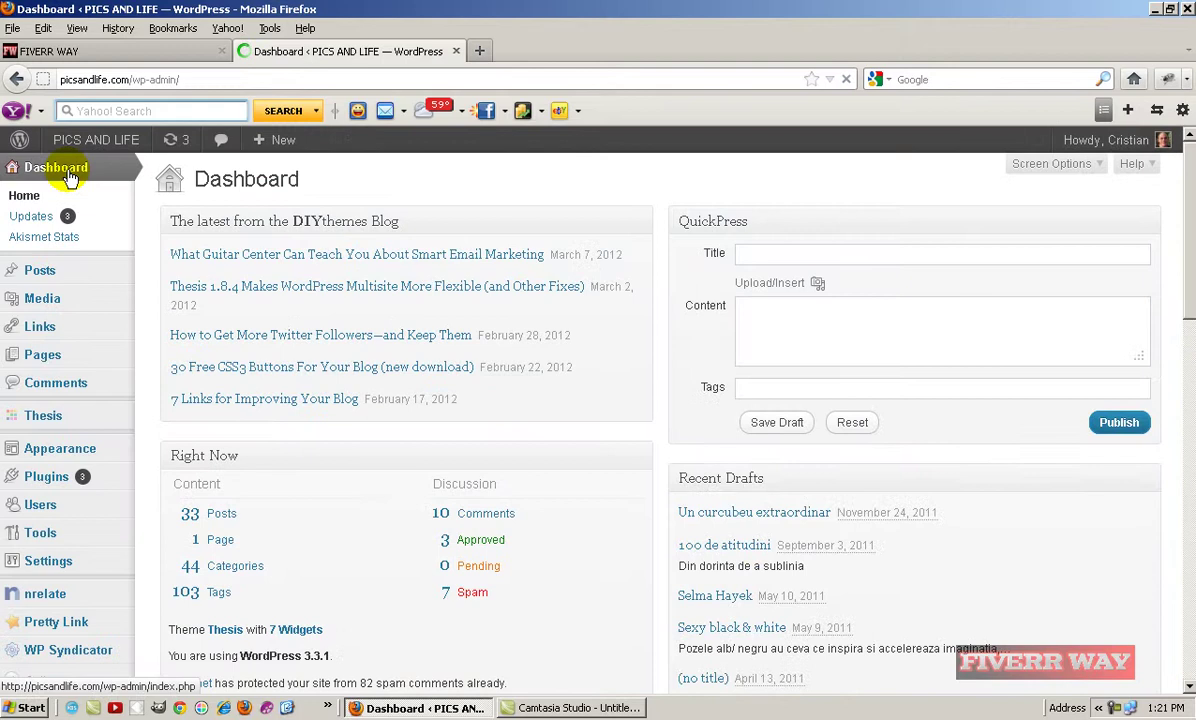
# Go to Installed Plugins and highlight the Image Pro plugin (version 0.15) in the list.
pyautogui.moveTo(47, 485)
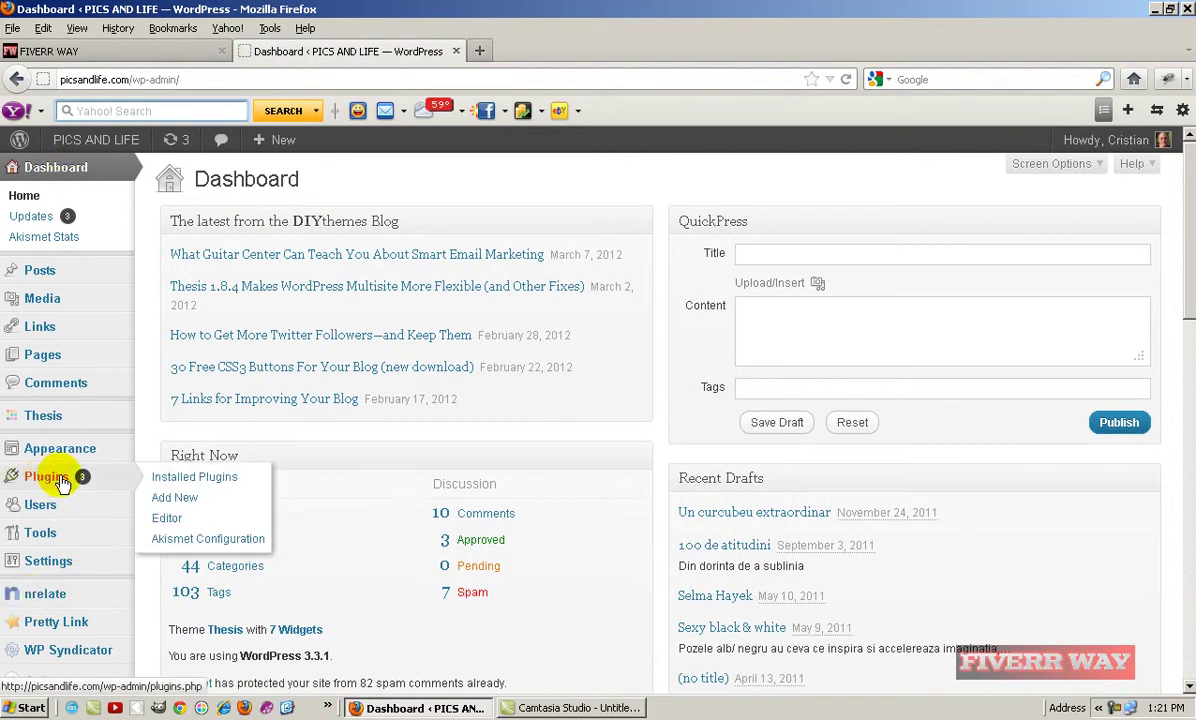
pyautogui.click(195, 479)
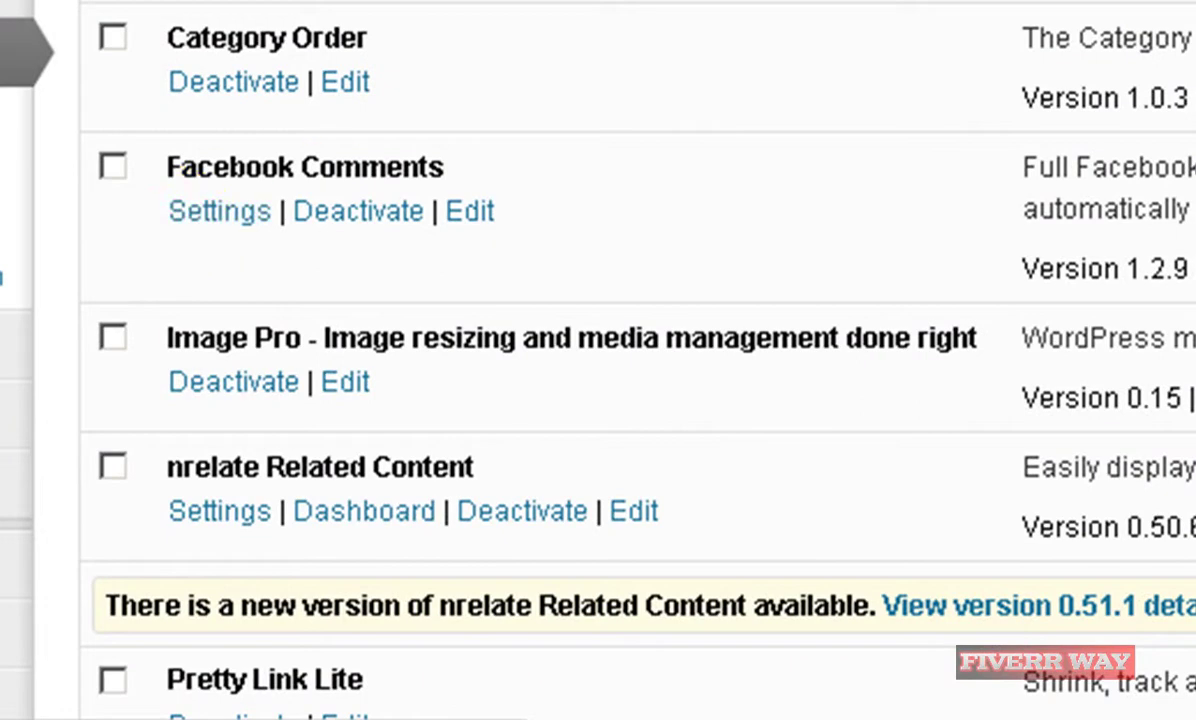
pyautogui.scroll(-3, 598, 360)
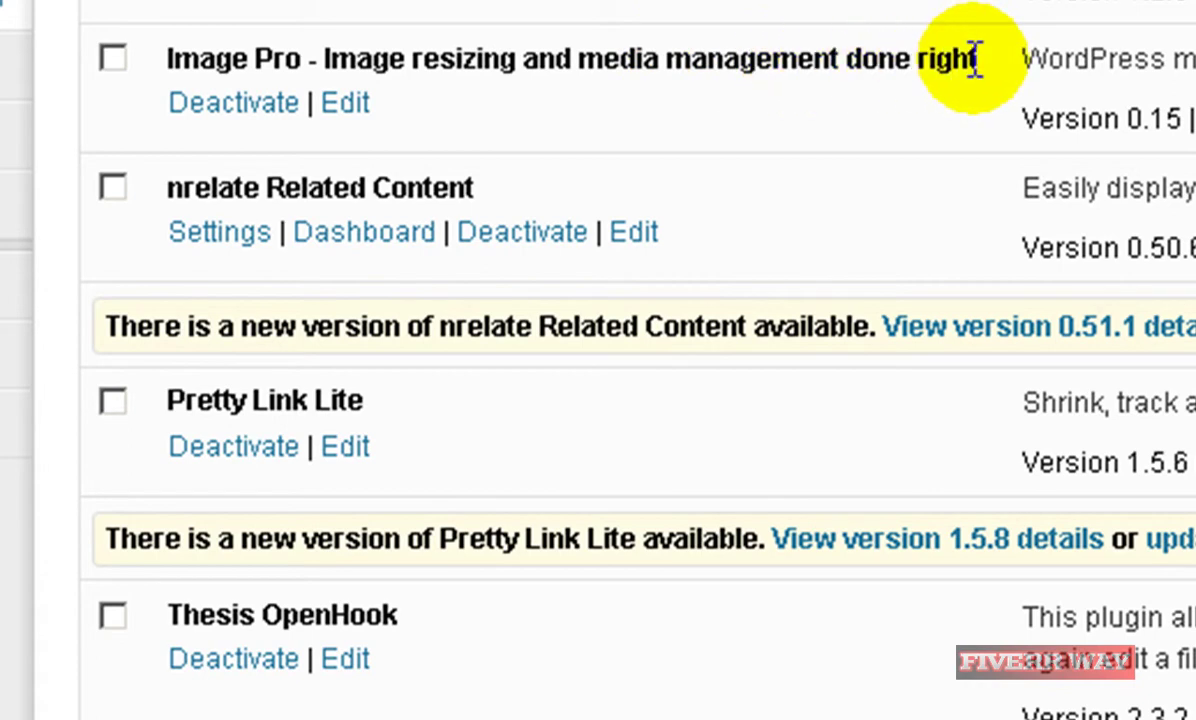
pyautogui.moveTo(972, 55); pyautogui.dragTo(142, 64)
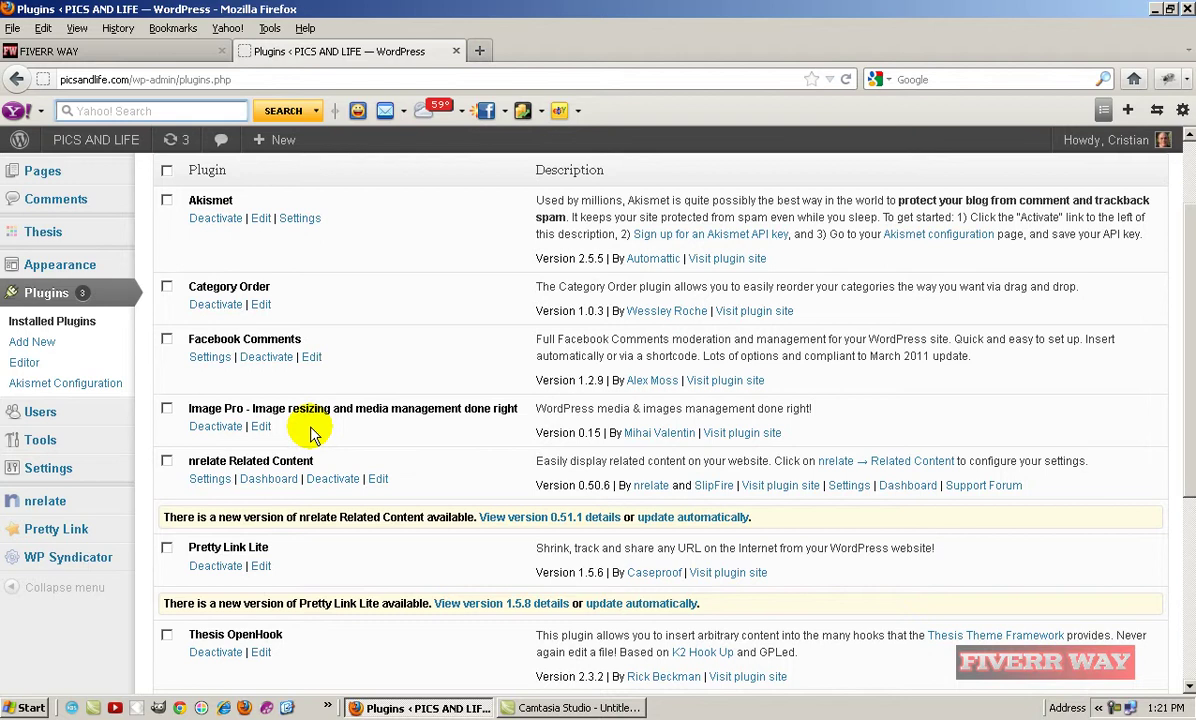
pyautogui.scroll(2, 1188, 266)
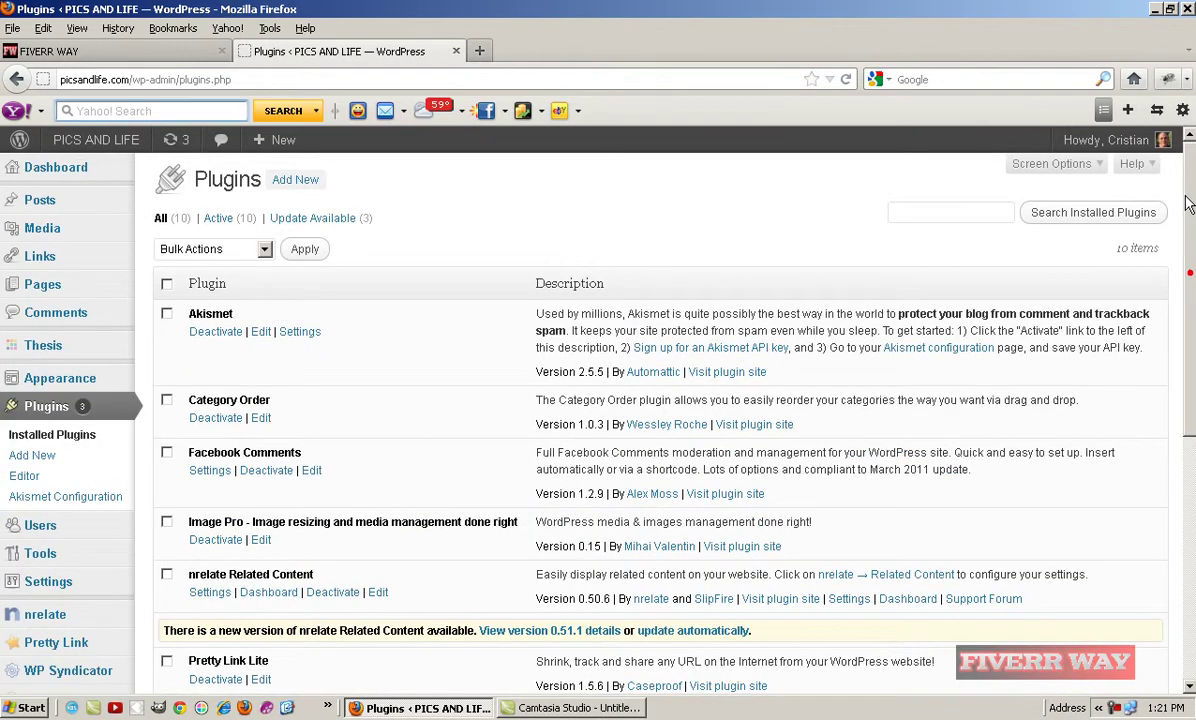